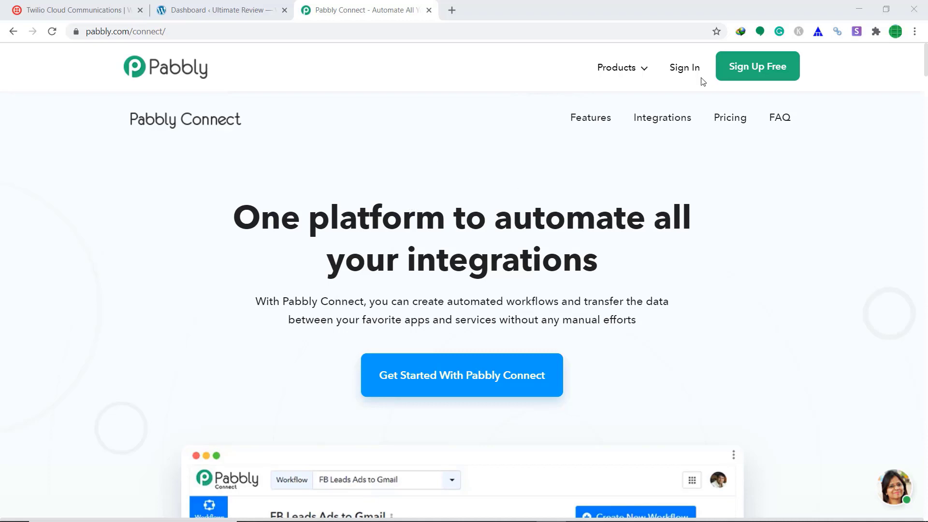
Step: Sign in to the Pabbly account to reach the Connect dashboard
click(681, 74)
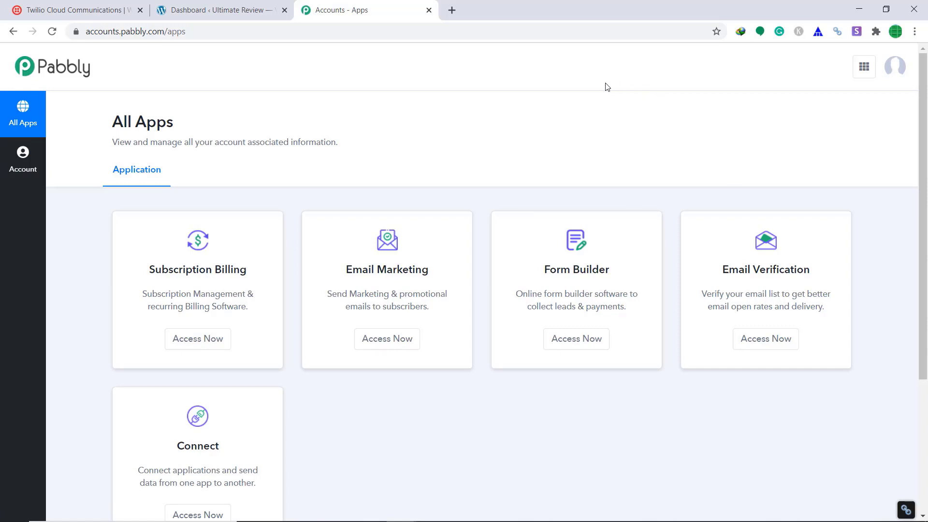
scroll(573, 105, down, 2)
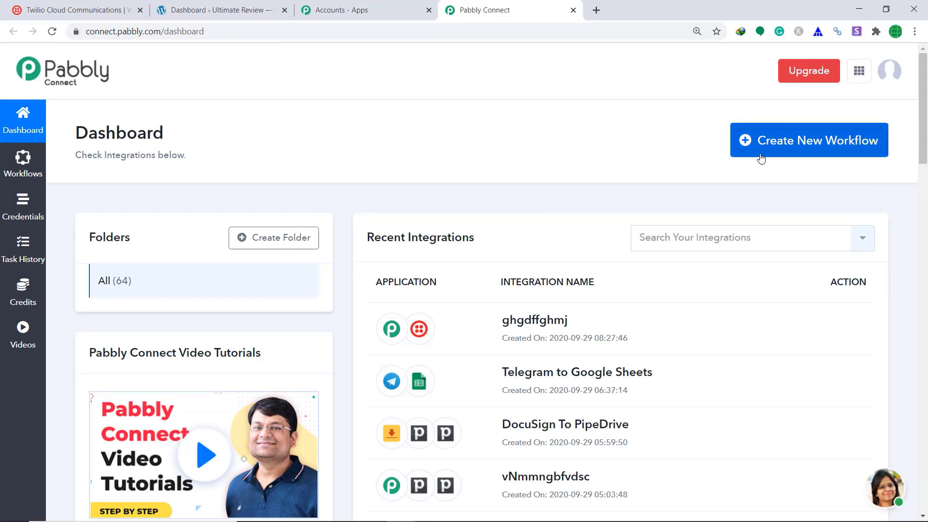
Step: Create a new workflow named 'WooCommerce To Twilio' and save it
click(855, 150)
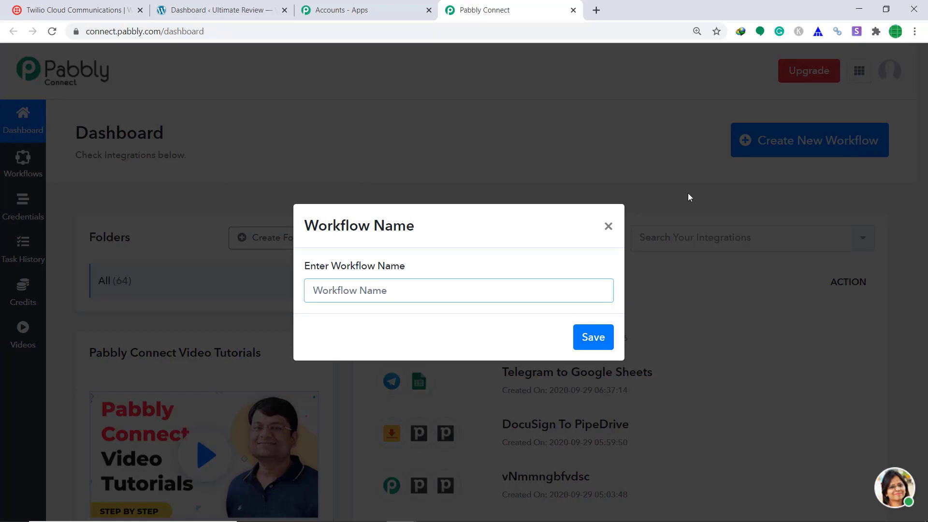
text(Woo)
text(Commerce )
text(To Twi)
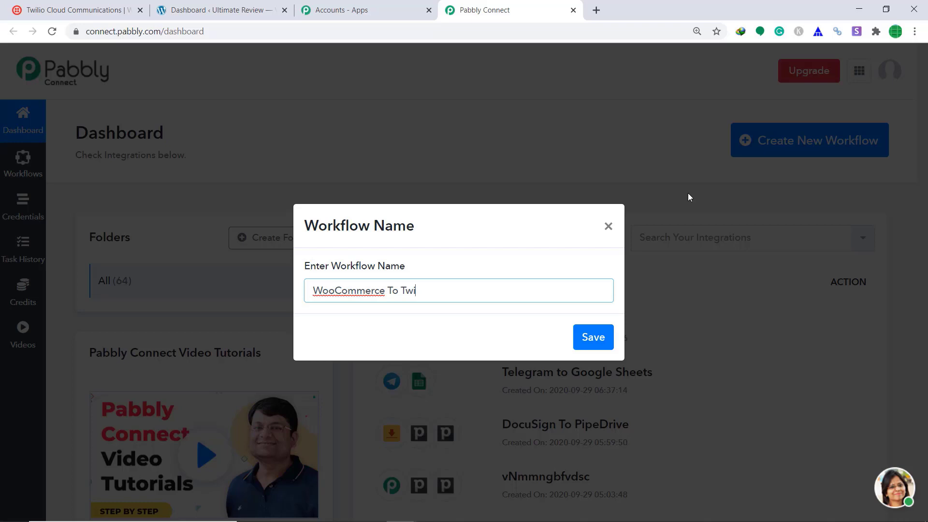
text(lio)
click(601, 338)
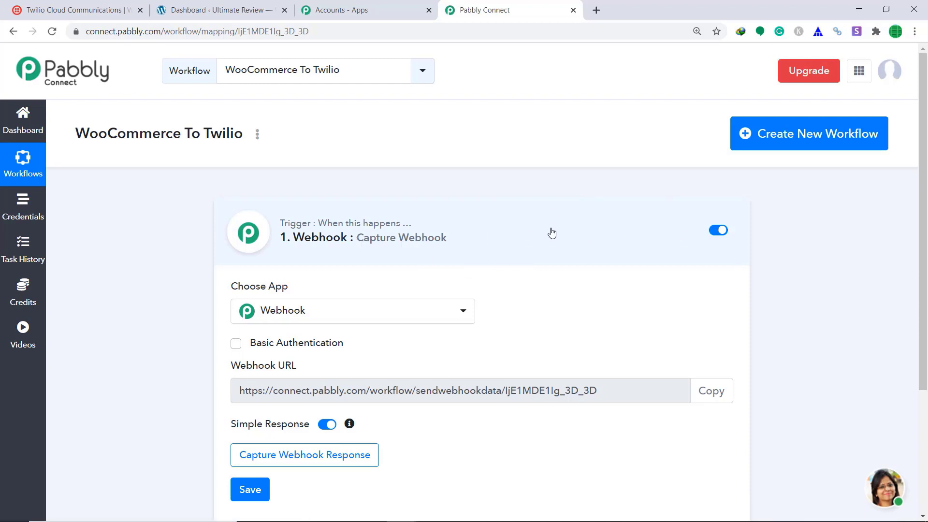
scroll(602, 203, down, 2)
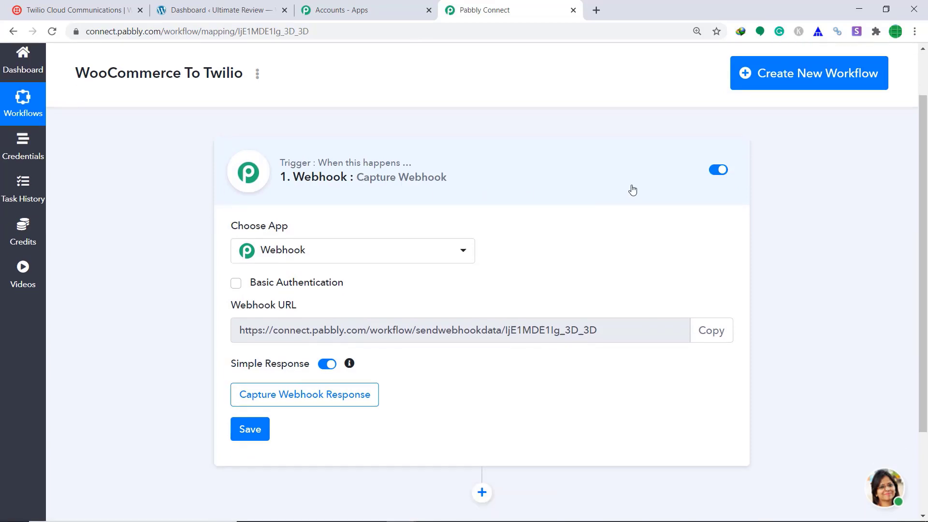
Step: Set the trigger to WooCommerce with the Order Updated event
click(391, 263)
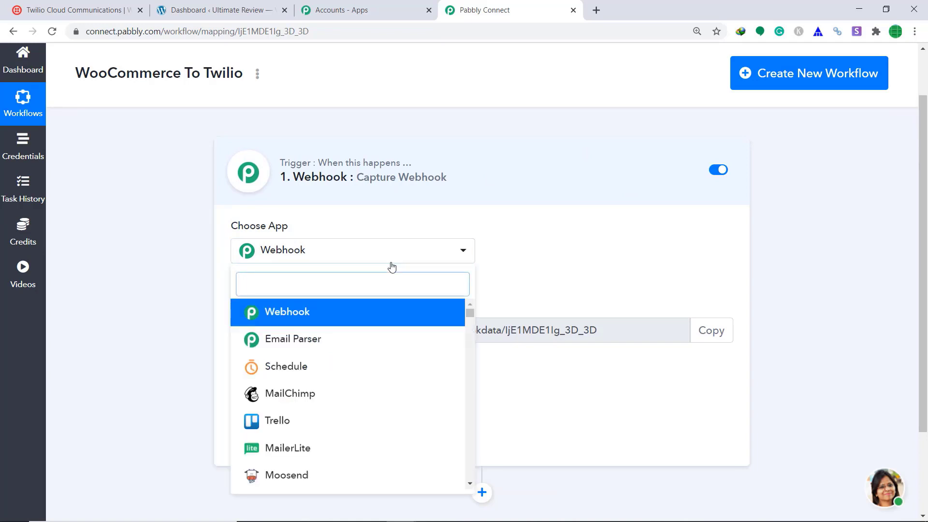
text(woo)
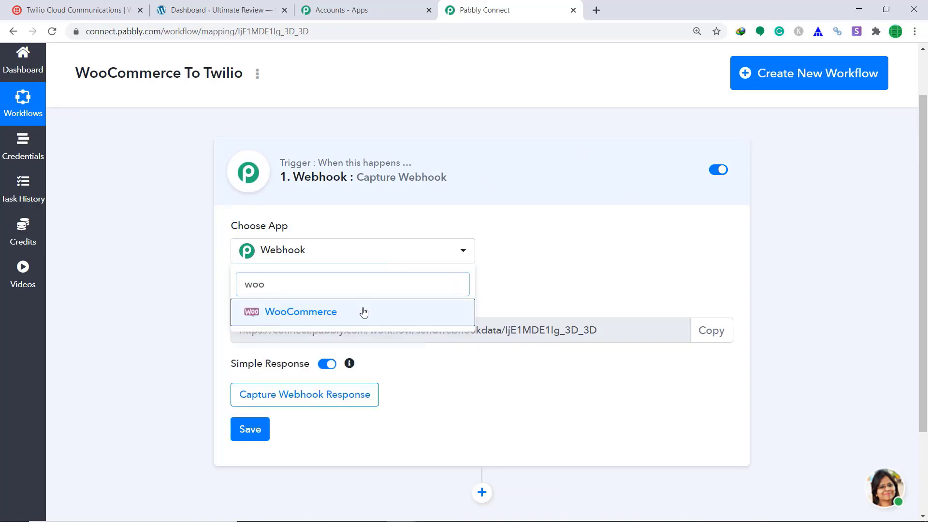
click(364, 312)
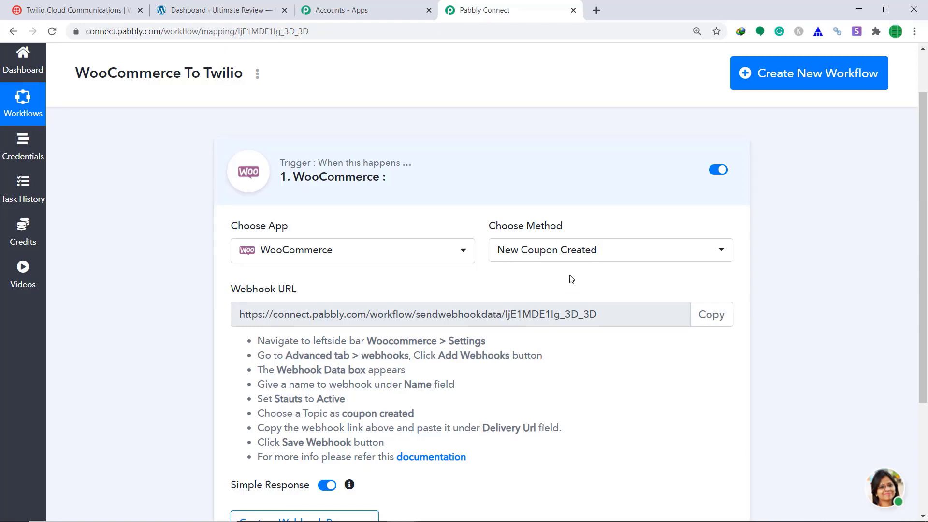
click(582, 256)
scroll(580, 341, down, 1)
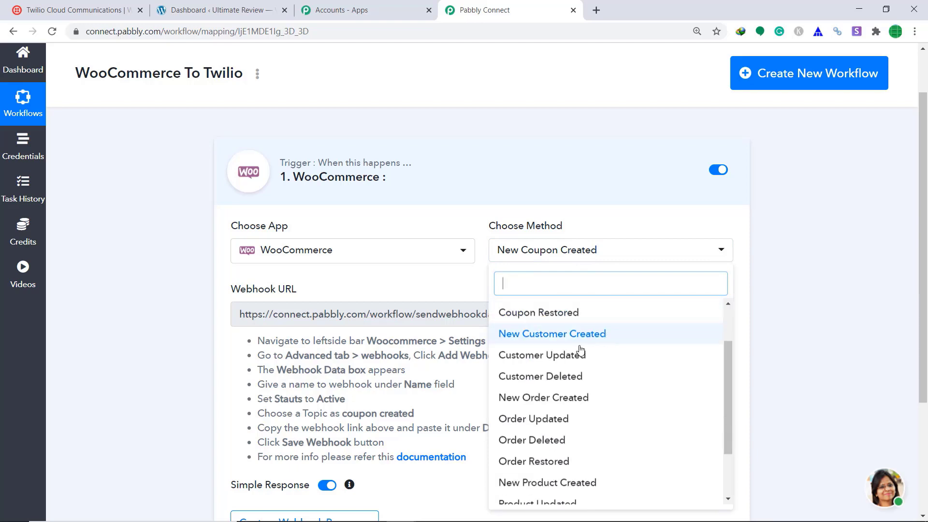
click(559, 418)
scroll(617, 261, down, 1)
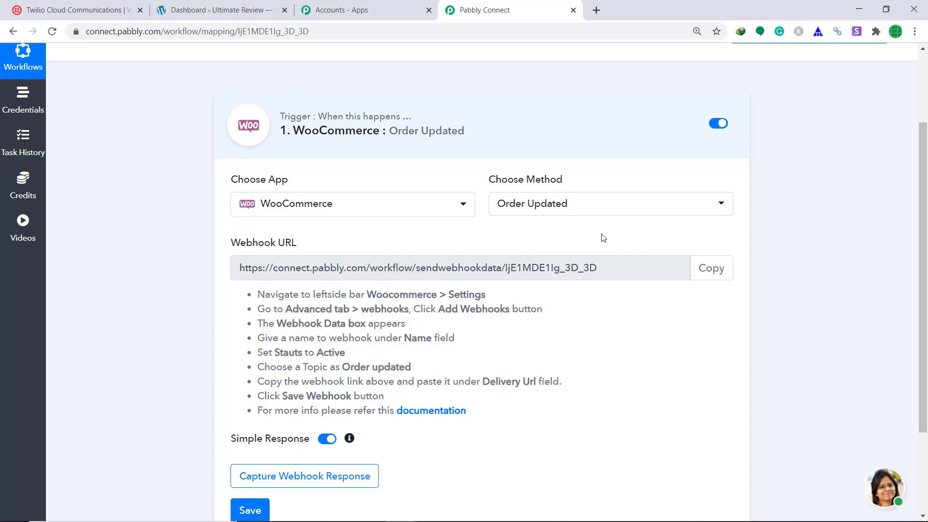
Step: In WordPress, start a new webhook under WooCommerce Settings > Advanced > Webhooks
click(246, 6)
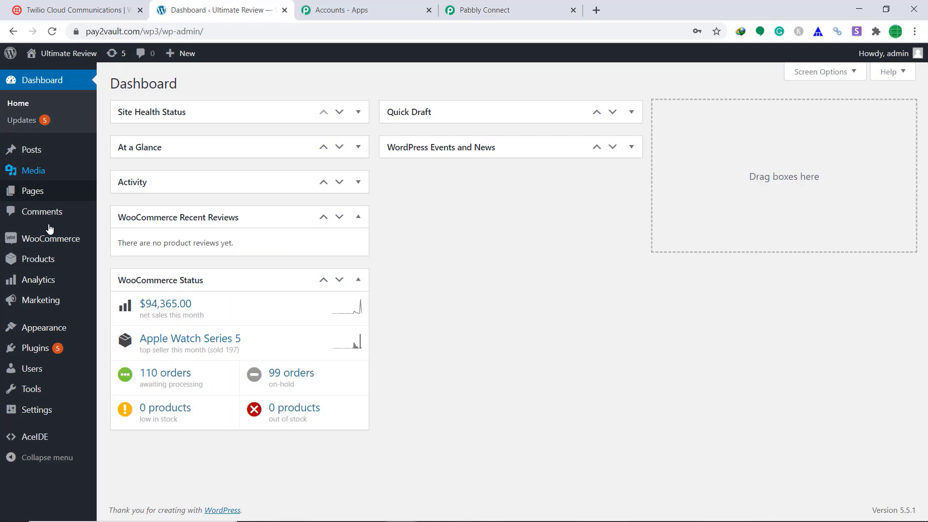
mouse_move(50, 239)
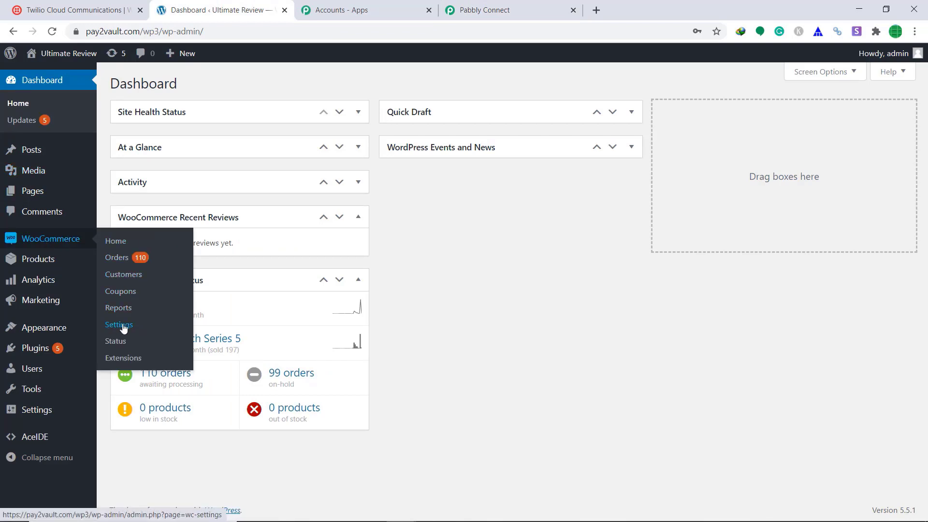
click(126, 328)
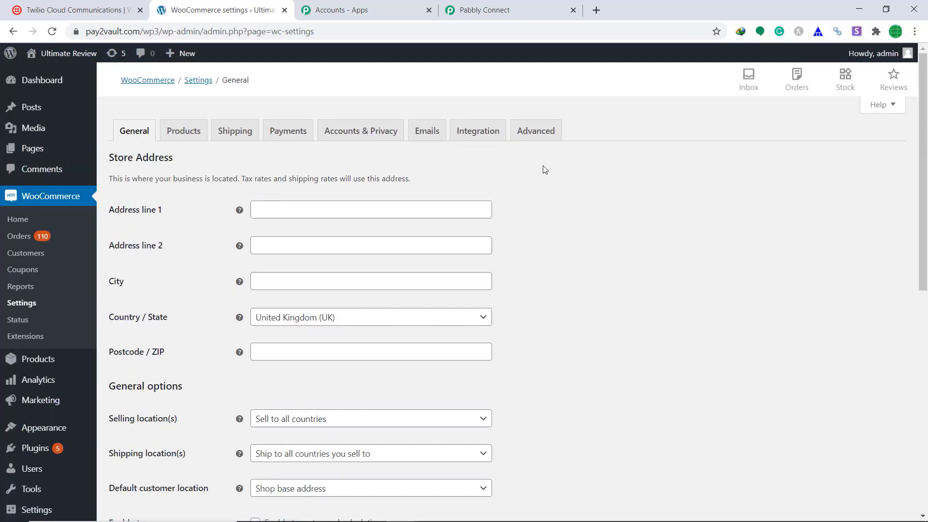
click(537, 131)
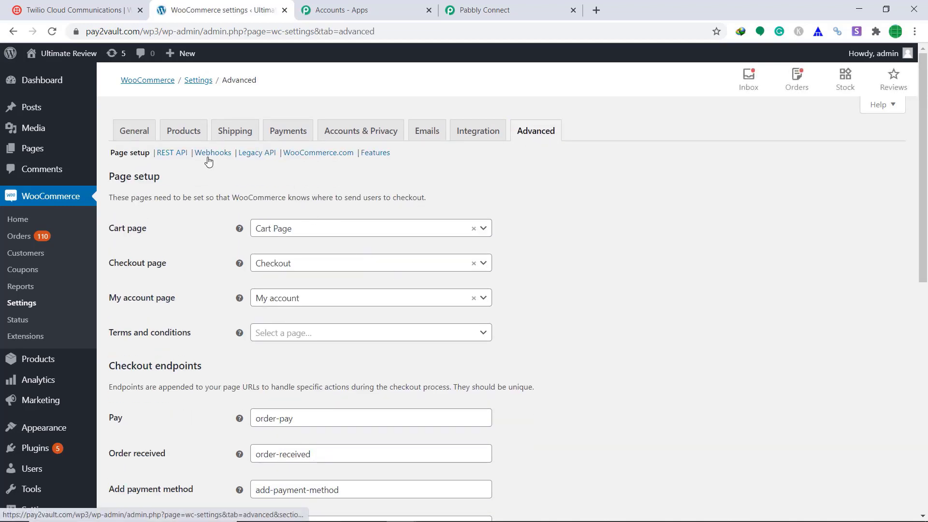
click(208, 153)
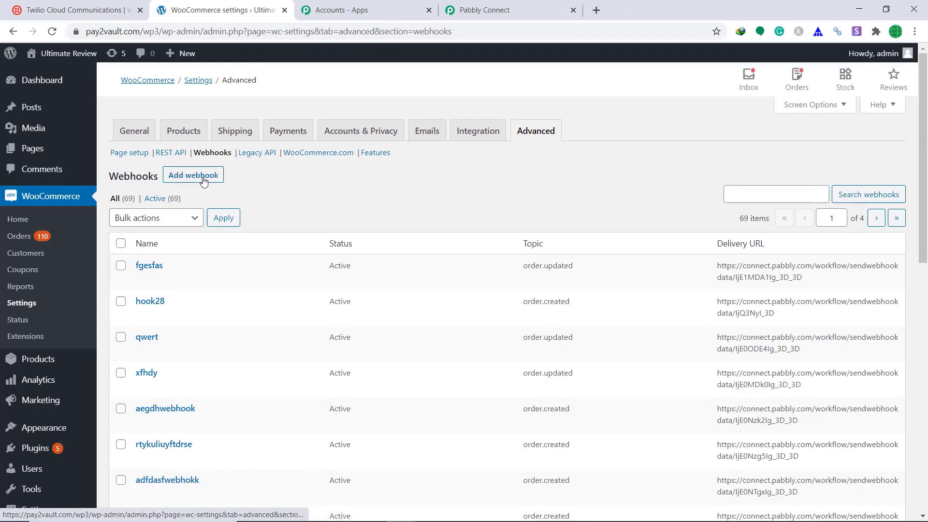
click(199, 177)
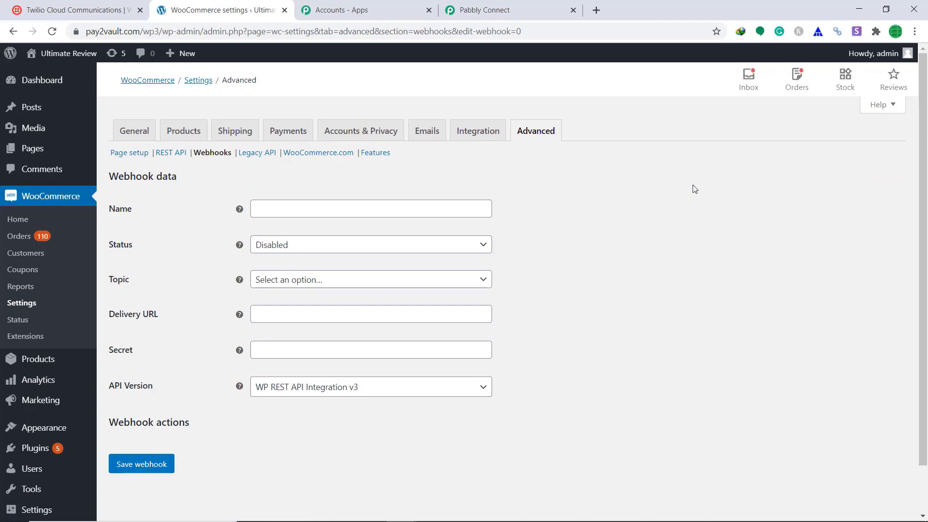
Step: Name the webhook Dsfwebhook, set it Active with topic Order updated
click(476, 210)
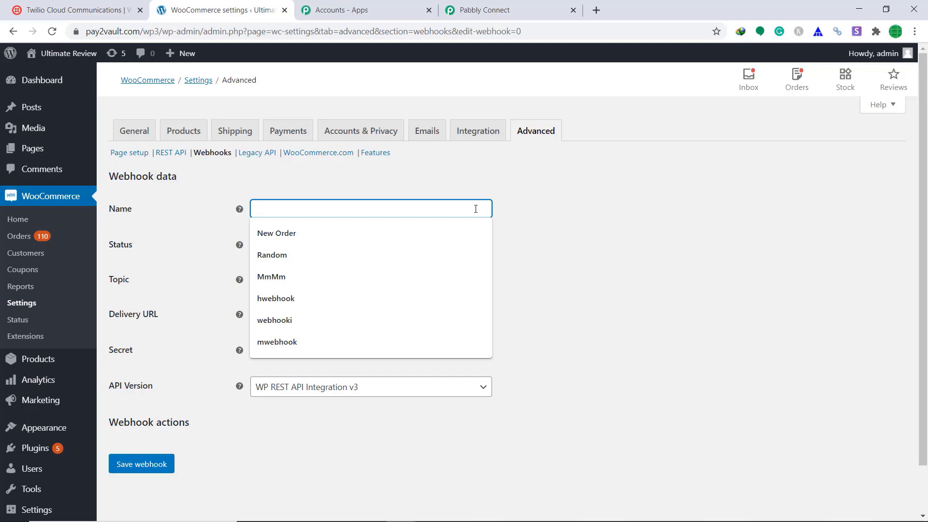
text(Dsfwebh)
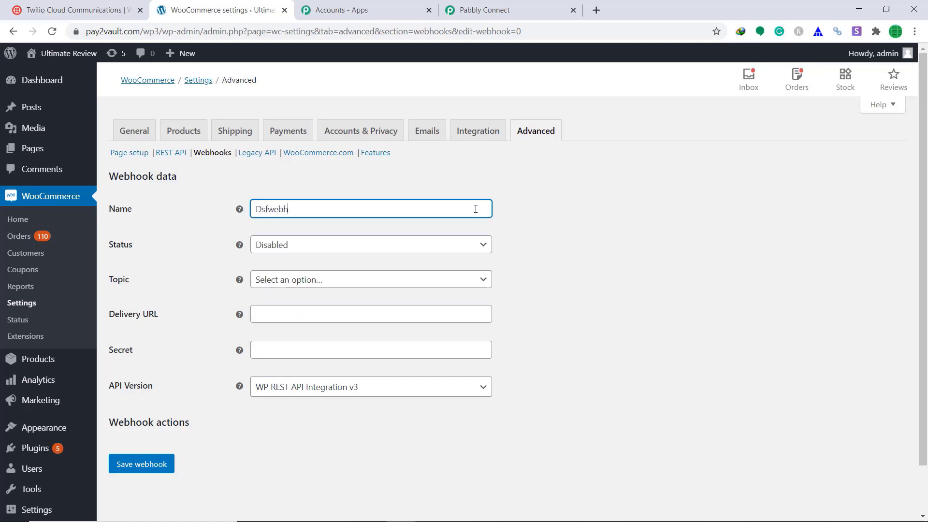
text(ook)
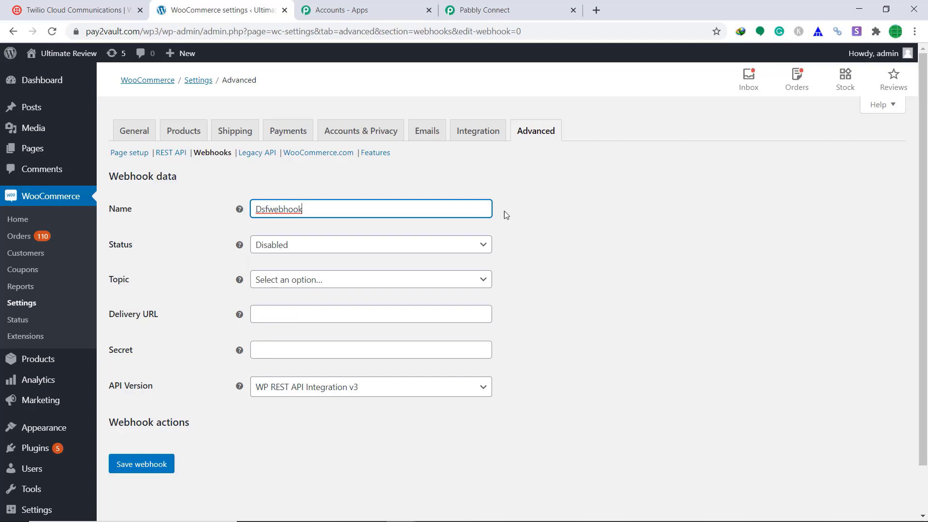
click(478, 251)
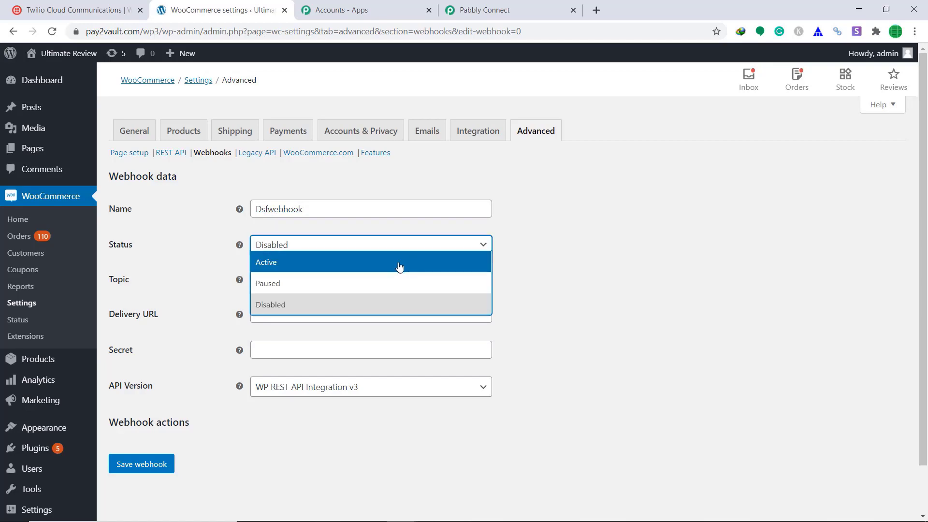
click(464, 264)
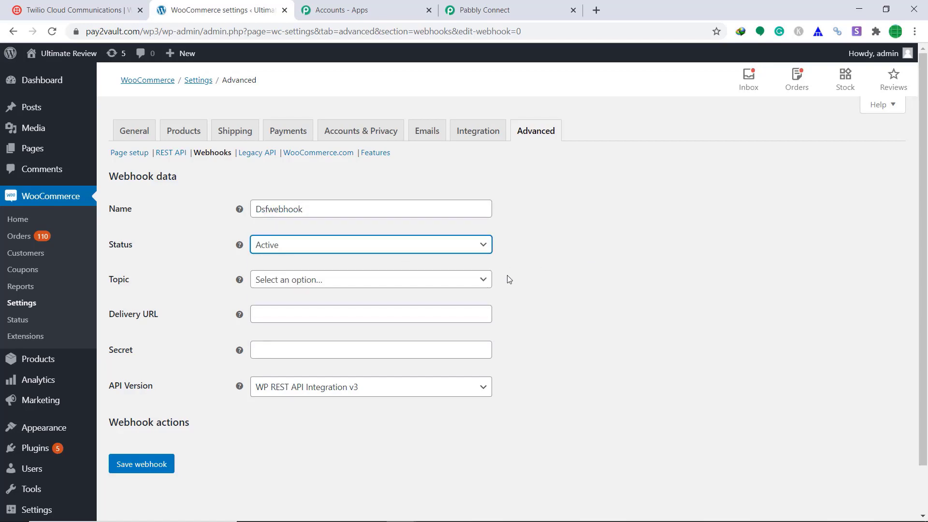
click(482, 279)
scroll(427, 354, down, 2)
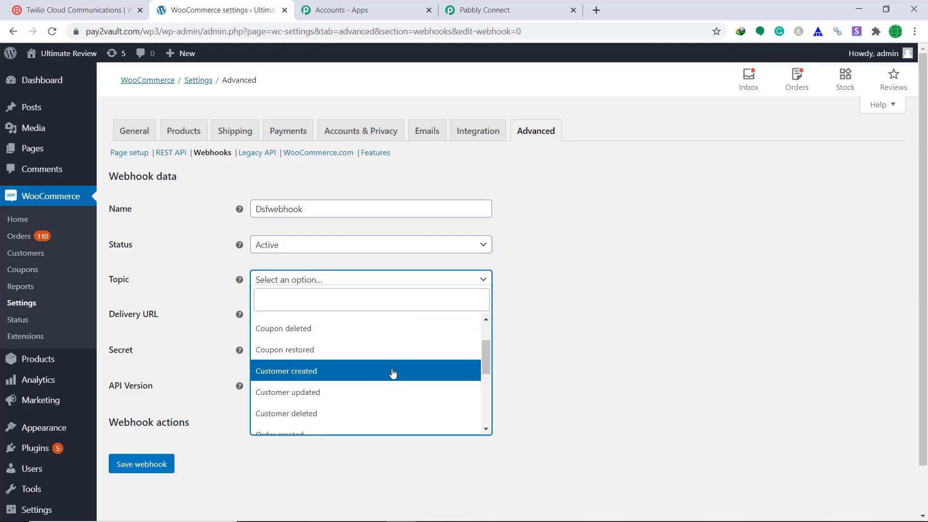
scroll(381, 377, down, 2)
click(328, 396)
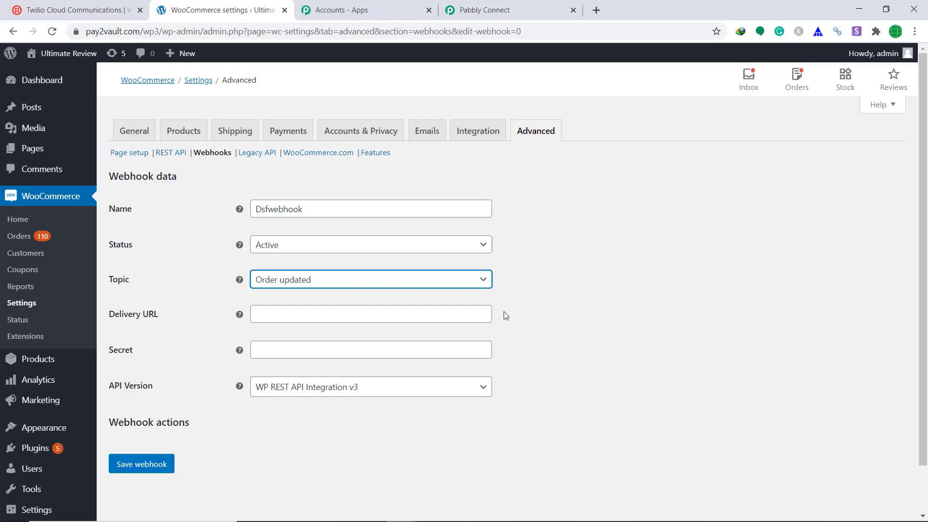
Step: Paste the Pabbly webhook URL as the Delivery URL and save the webhook
click(557, 10)
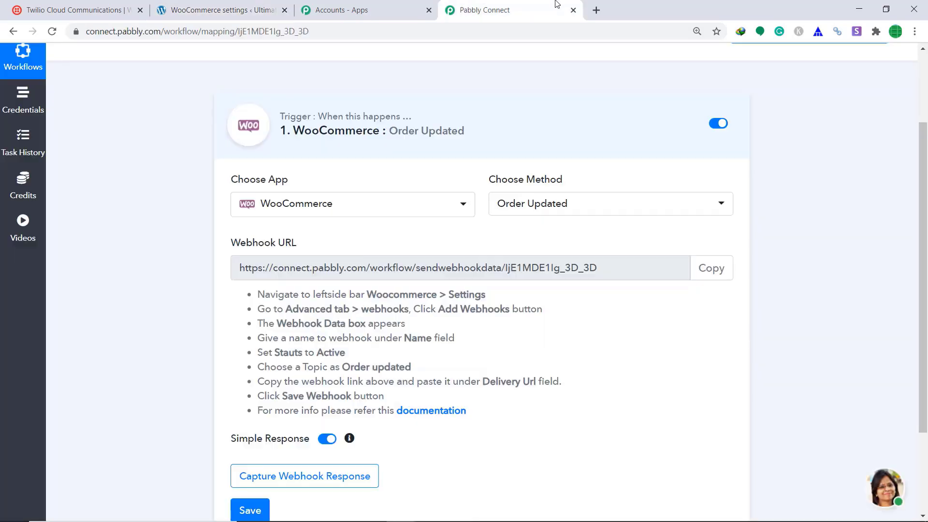
click(712, 270)
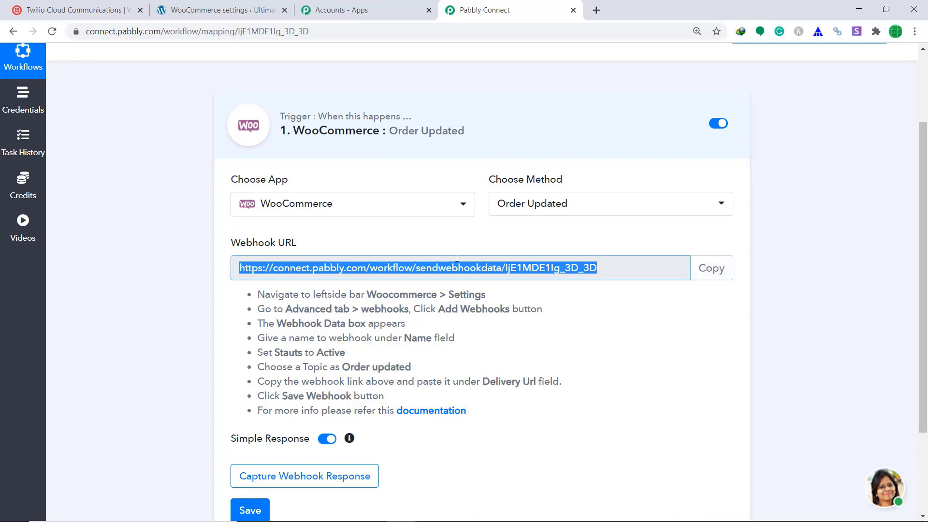
click(280, 11)
right_click(360, 317)
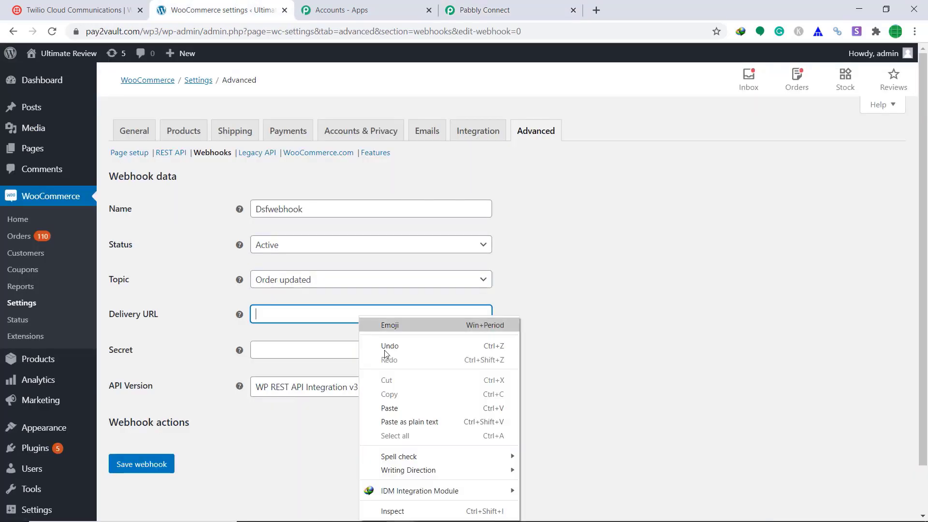
click(402, 409)
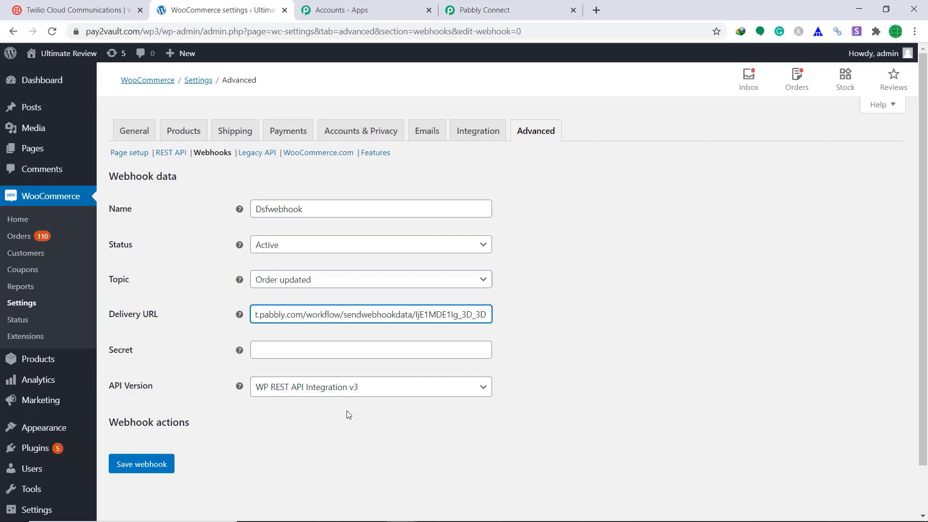
click(150, 466)
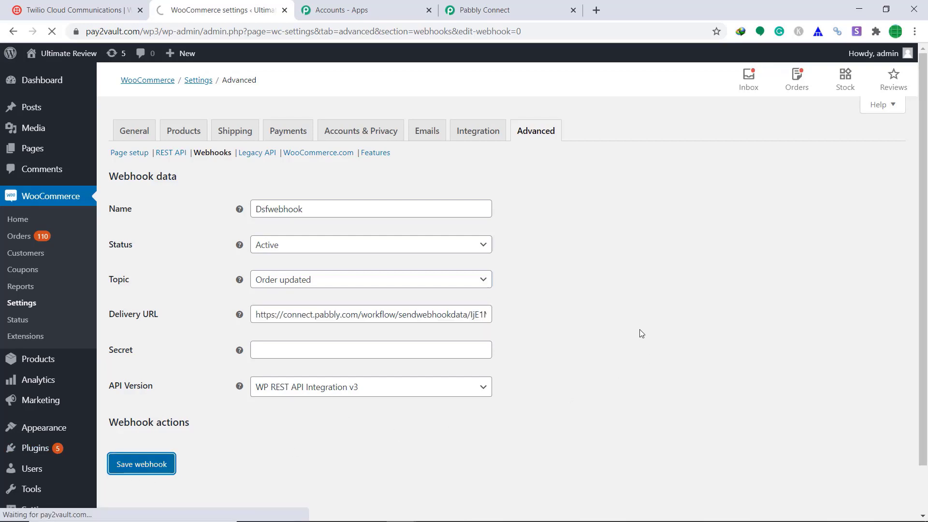
scroll(624, 323, down, 2)
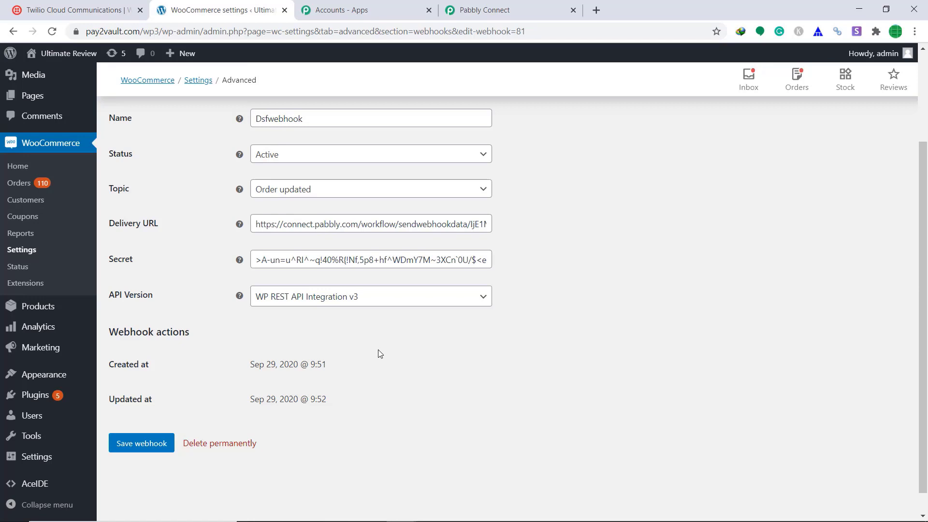
Step: Start capturing the webhook response in Pabbly, then show the WooCommerce Orders list
click(473, 7)
scroll(485, 213, down, 2)
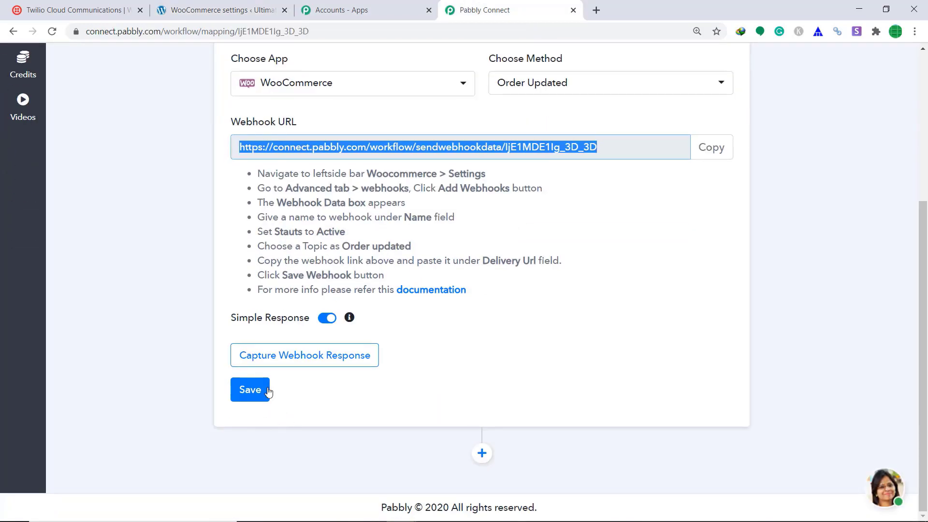
click(283, 360)
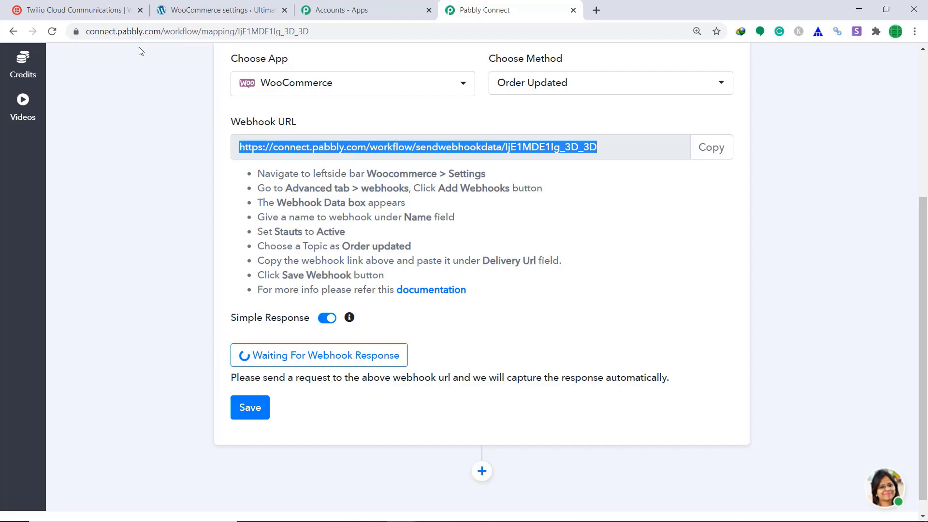
click(218, 9)
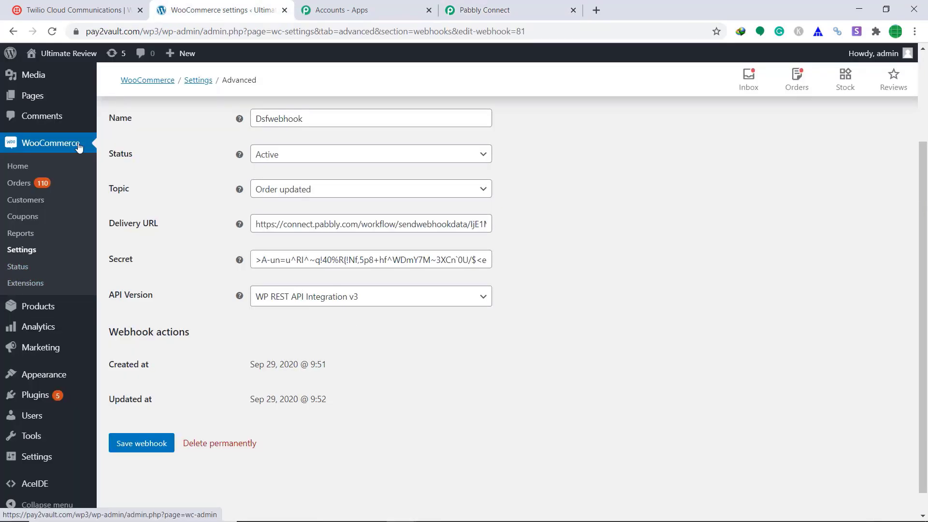
click(22, 183)
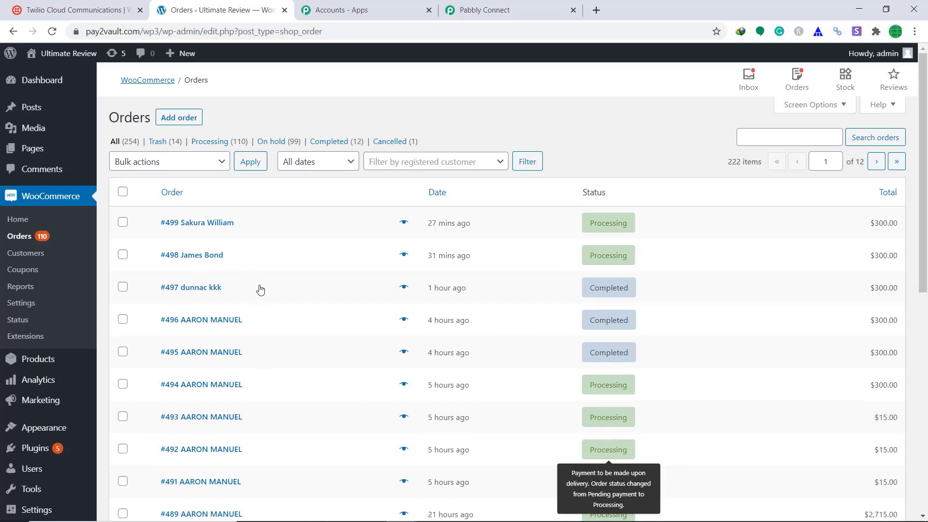
Step: Update order #498 to Completed so Pabbly captures its webhook response
click(192, 258)
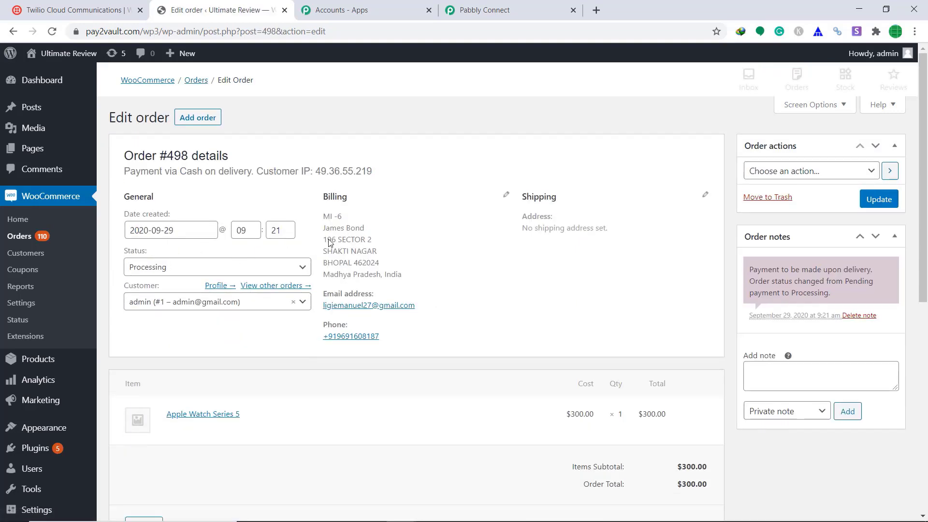
scroll(445, 226, down, 2)
scroll(441, 224, up, 2)
key(alt+Left)
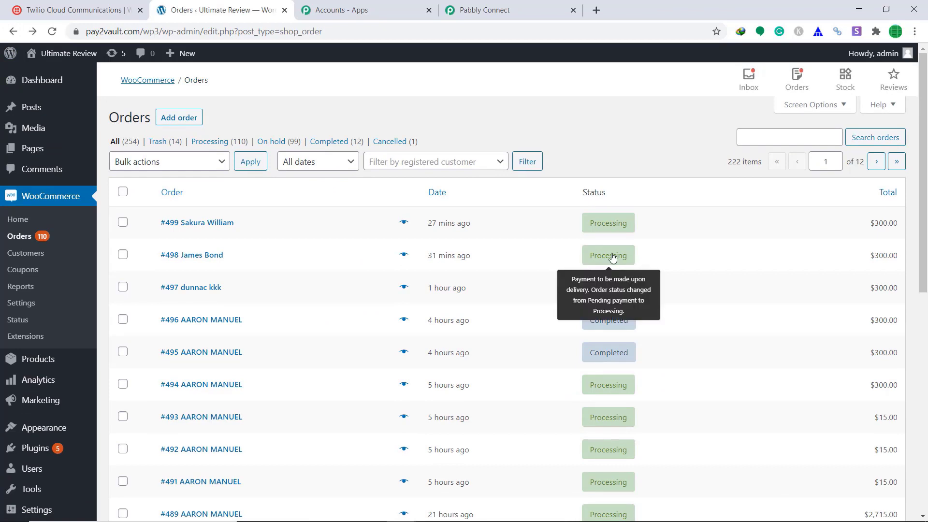
click(200, 260)
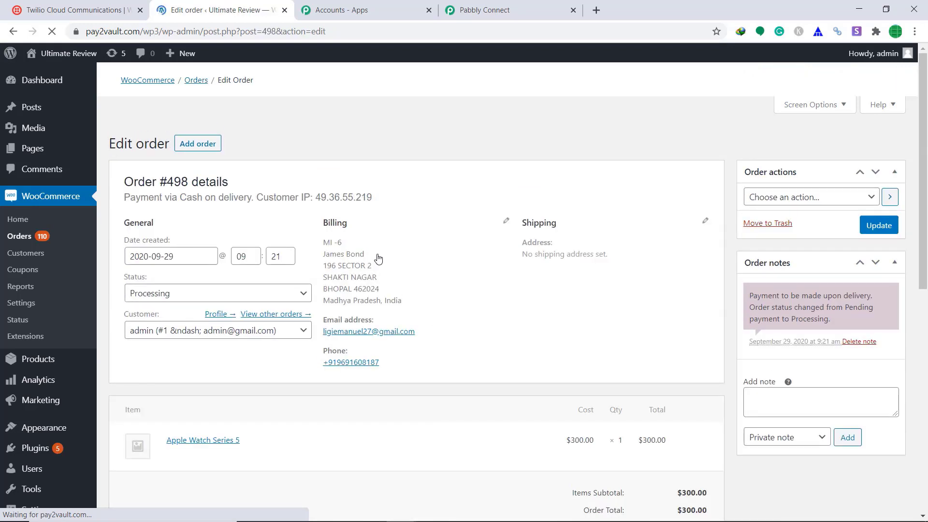
click(243, 266)
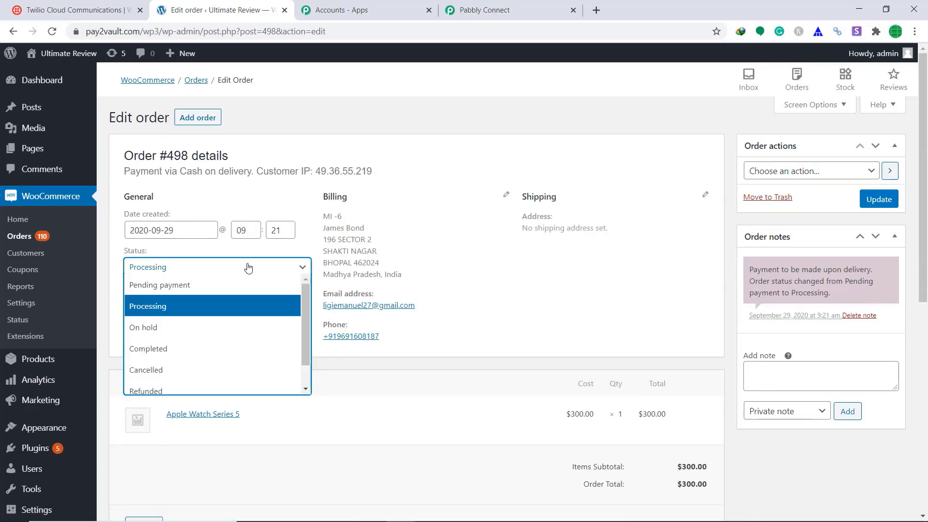
scroll(191, 341, down, 1)
click(196, 331)
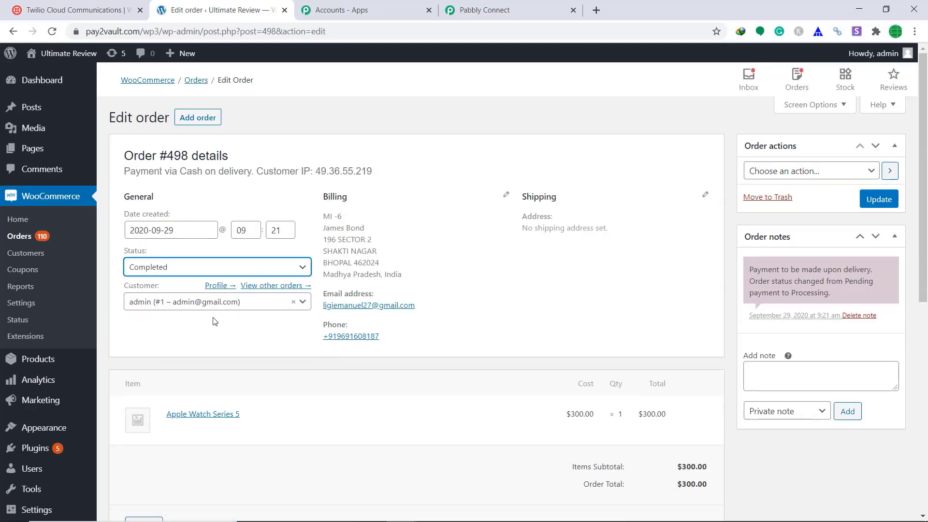
click(869, 200)
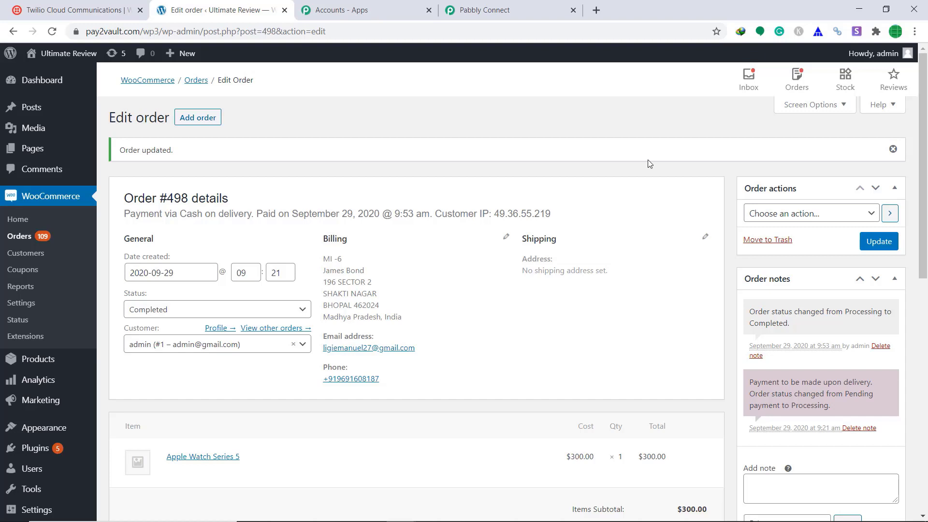
click(526, 11)
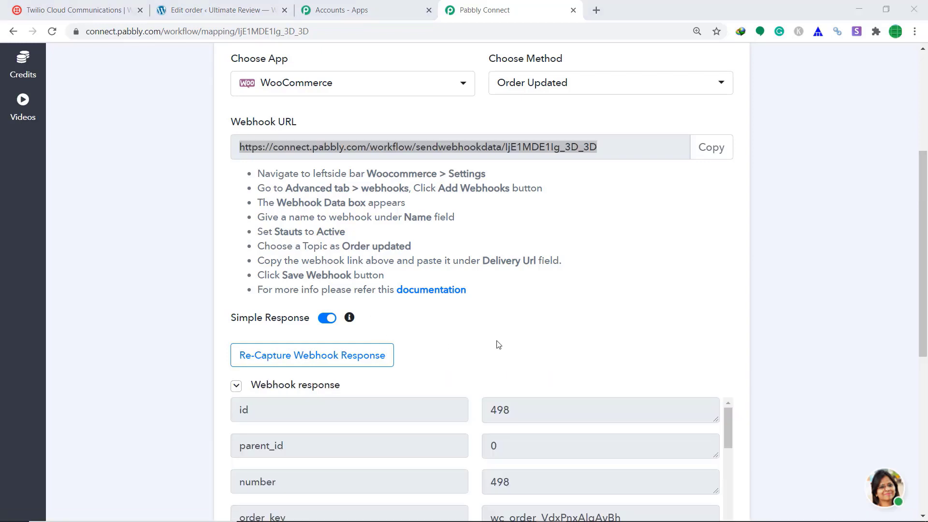
scroll(522, 389, down, 1)
scroll(529, 348, down, 1)
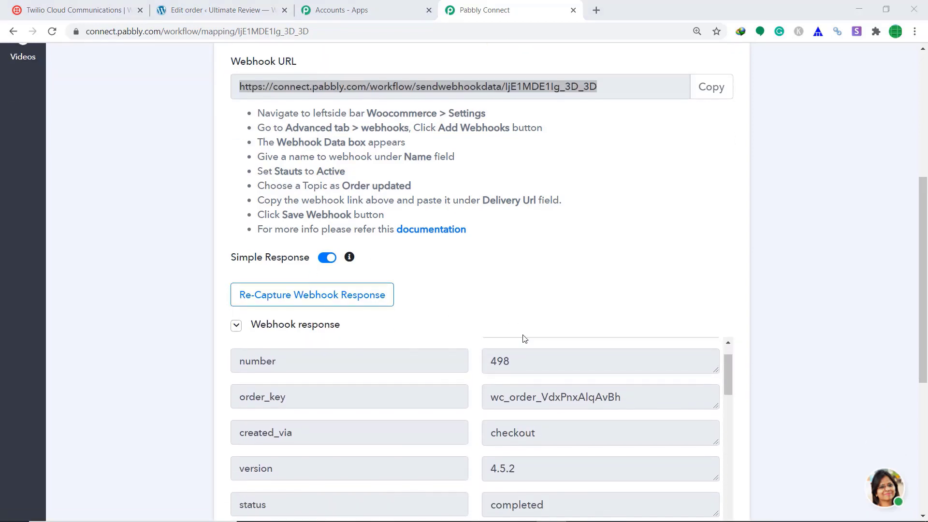
drag(926, 298, 927, 394)
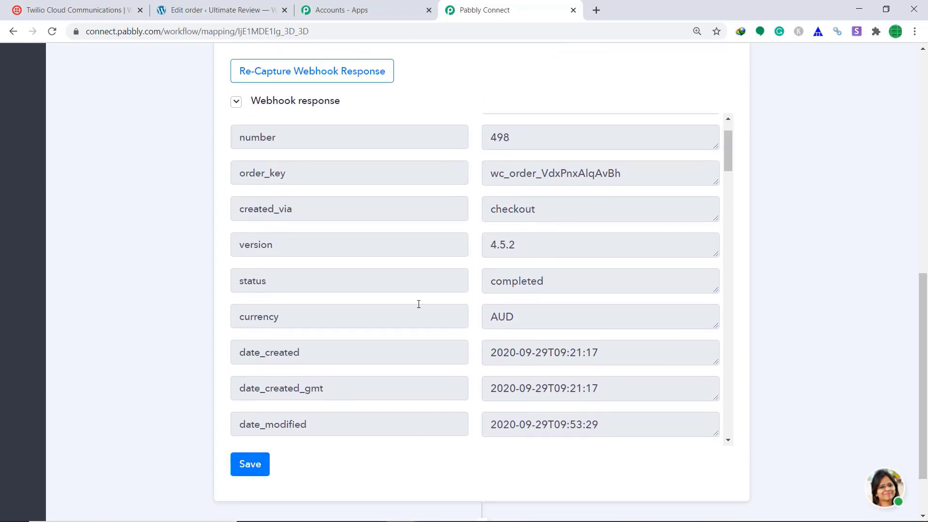
scroll(505, 278, down, 1)
scroll(590, 245, down, 2)
scroll(590, 245, down, 3)
scroll(586, 251, down, 2)
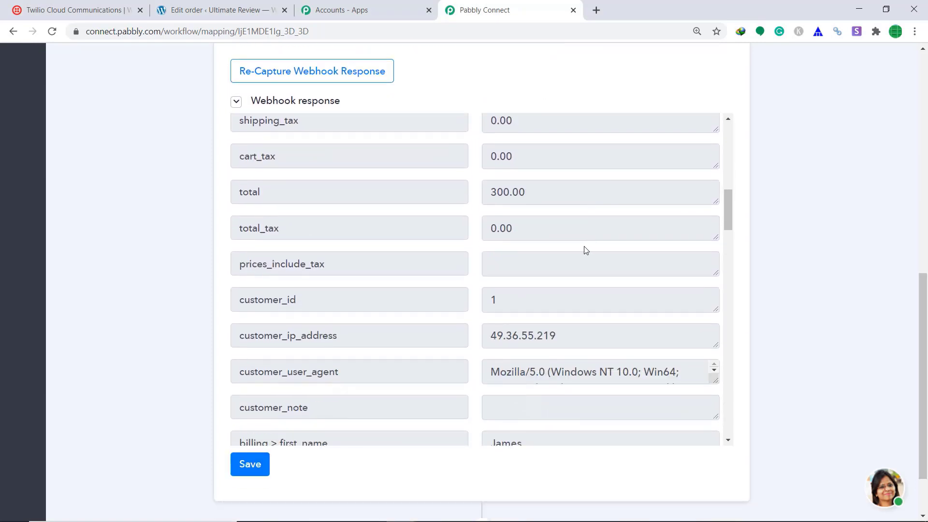
scroll(572, 244, down, 1)
scroll(572, 244, down, 1)
scroll(551, 251, down, 1)
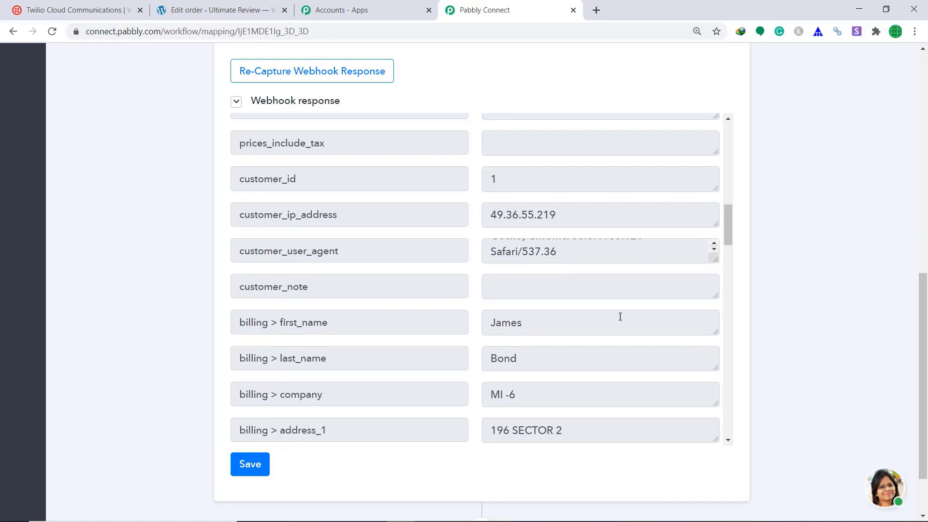
scroll(620, 317, down, 1)
scroll(597, 315, down, 3)
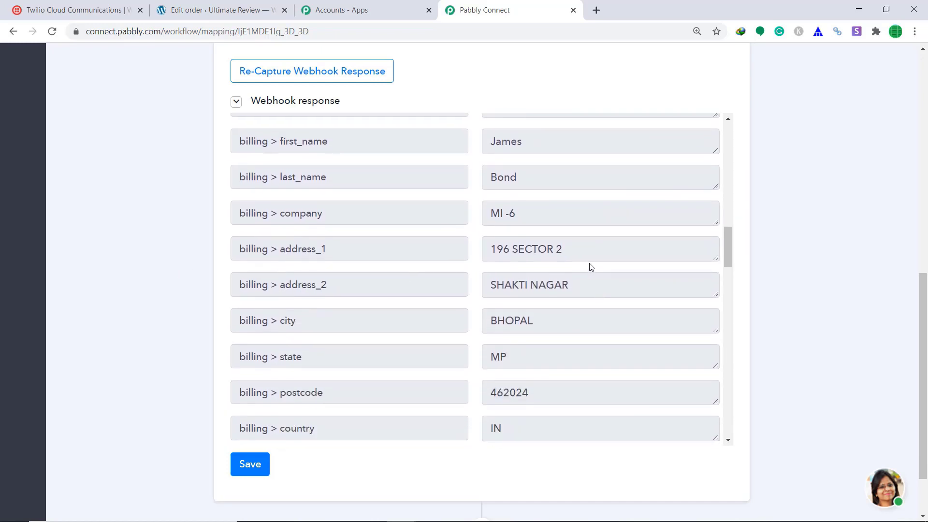
scroll(590, 268, down, 2)
scroll(568, 278, down, 1)
scroll(566, 282, down, 1)
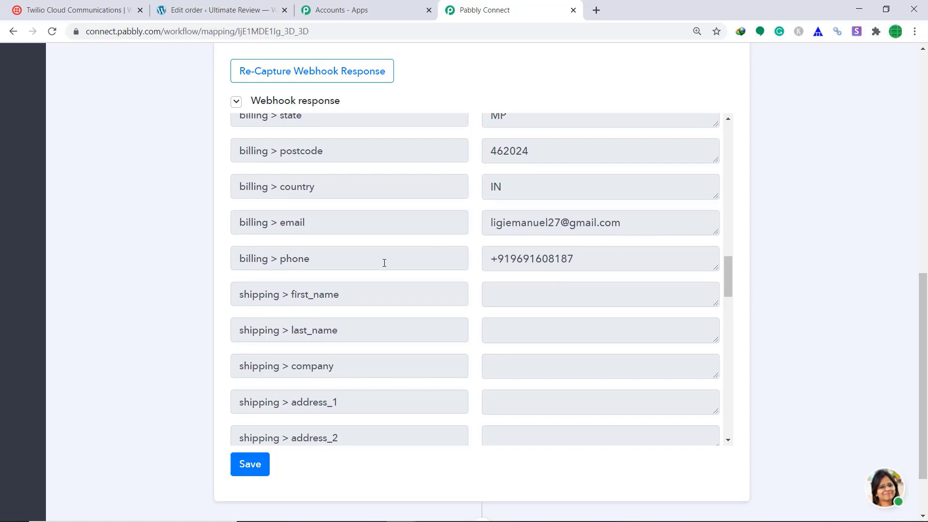
scroll(442, 222, down, 1)
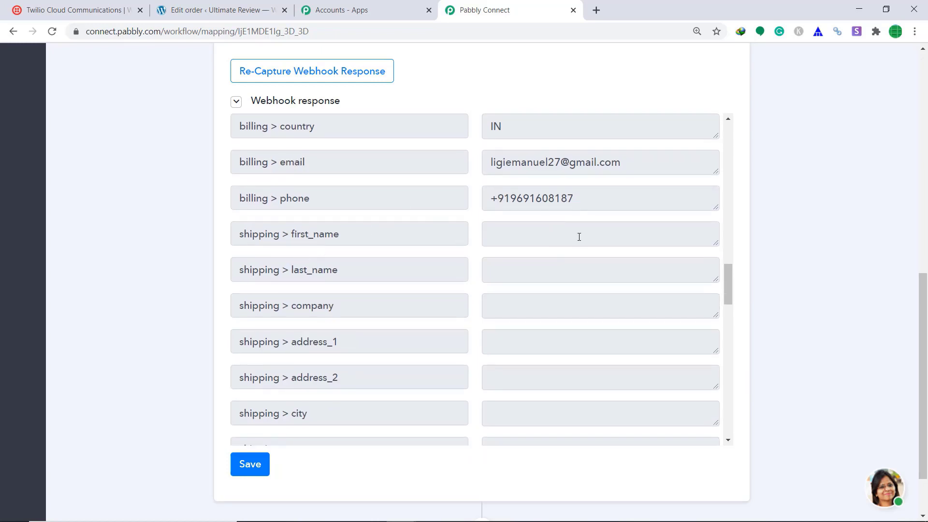
scroll(558, 239, down, 1)
scroll(818, 250, up, 1)
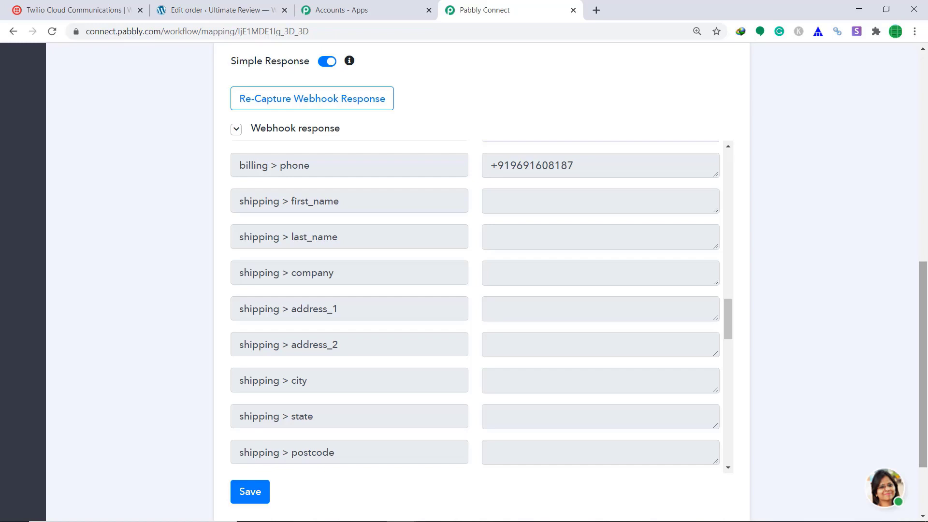
scroll(633, 235, down, 2)
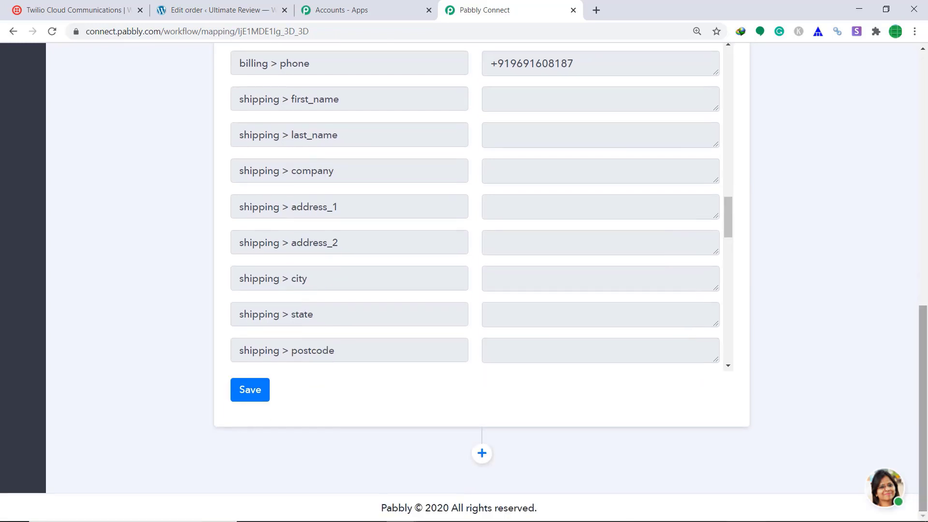
Step: Add a Twilio Send SMS Message action step and begin connecting the Twilio account
click(482, 455)
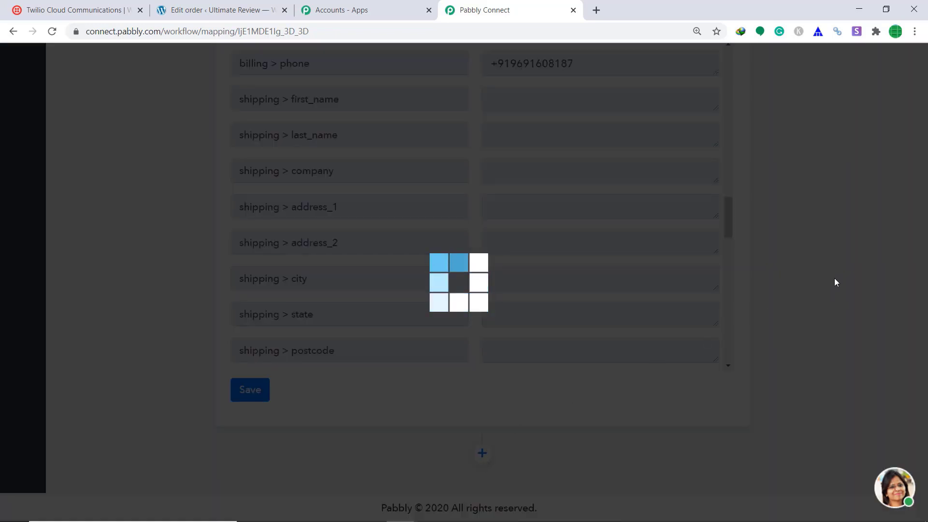
scroll(835, 282, down, 4)
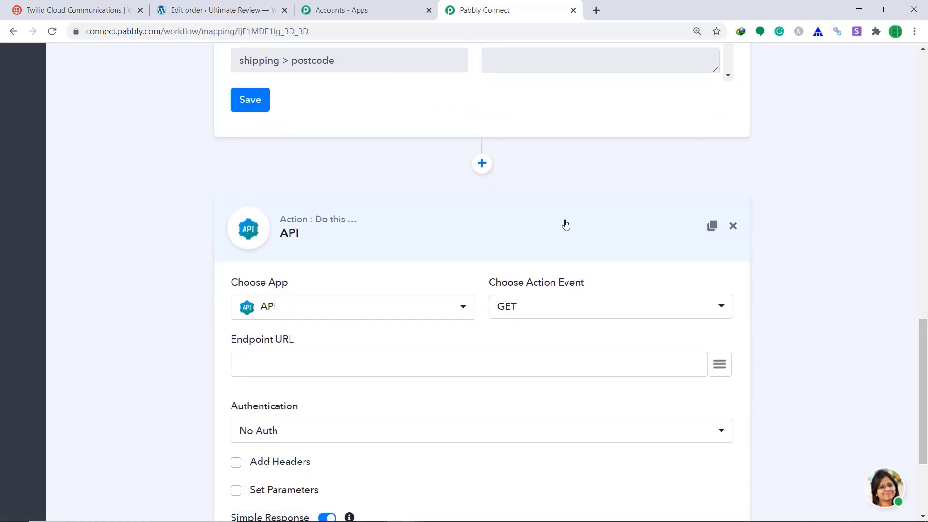
scroll(569, 223, down, 1)
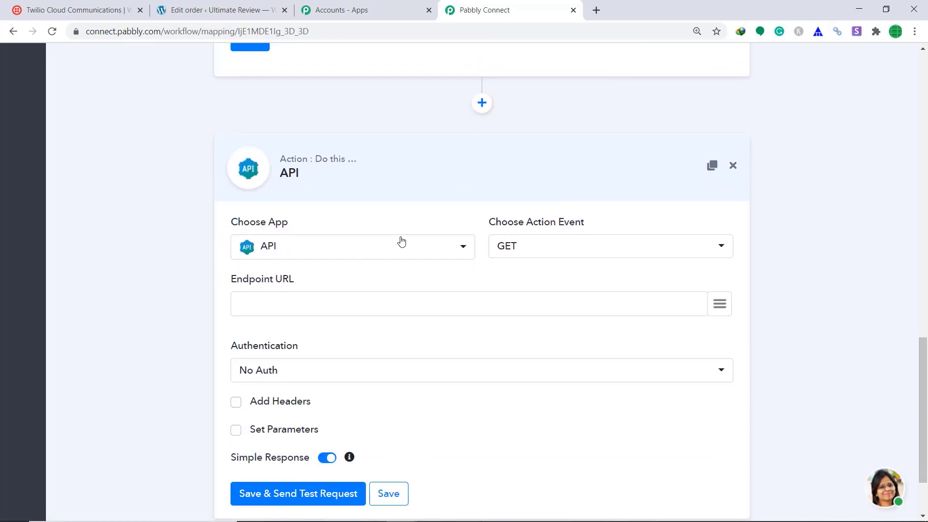
click(430, 249)
text(t)
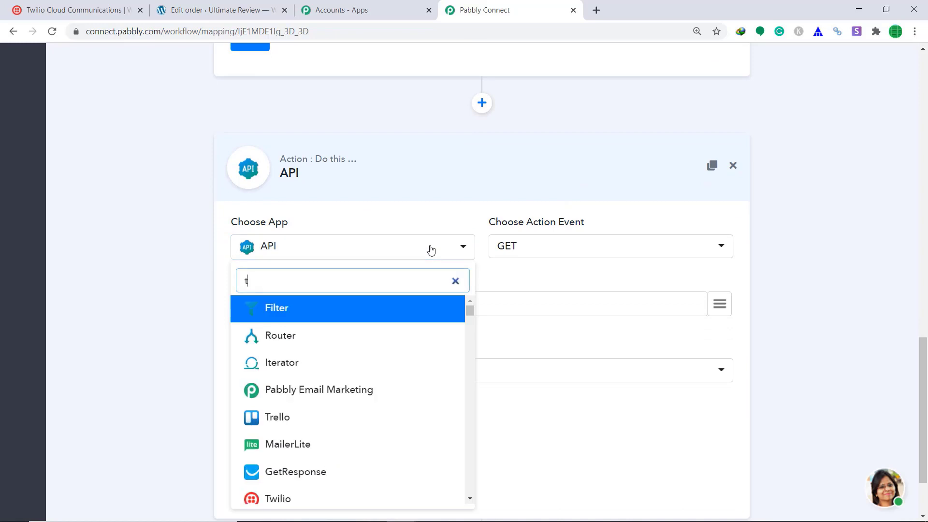
text(wi)
click(337, 308)
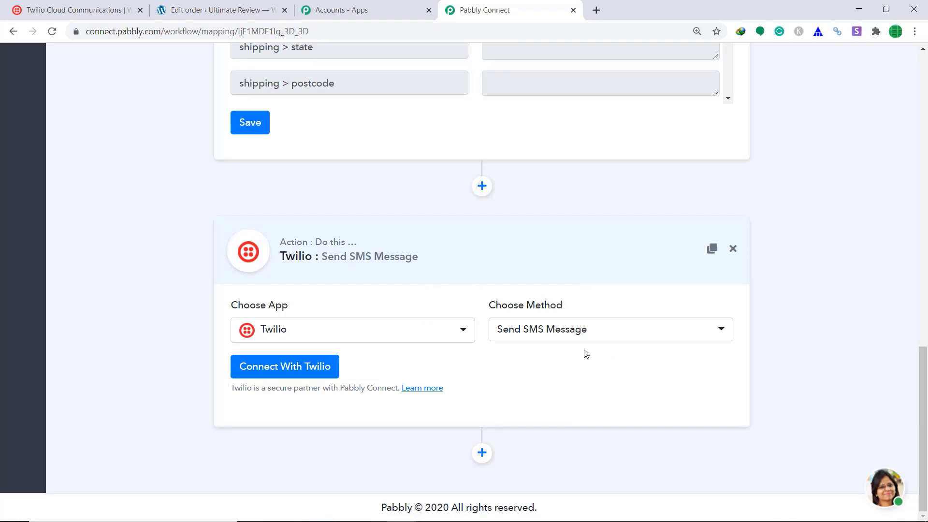
click(281, 371)
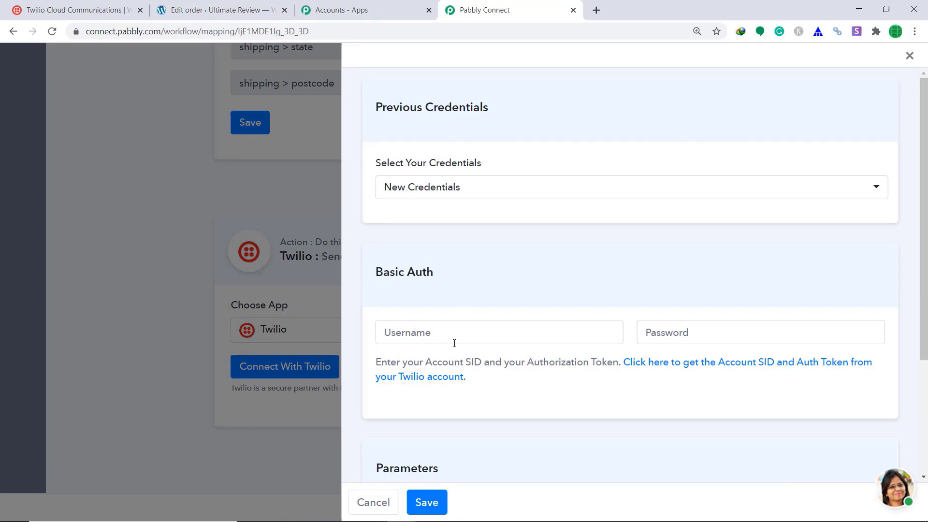
scroll(666, 327, down, 2)
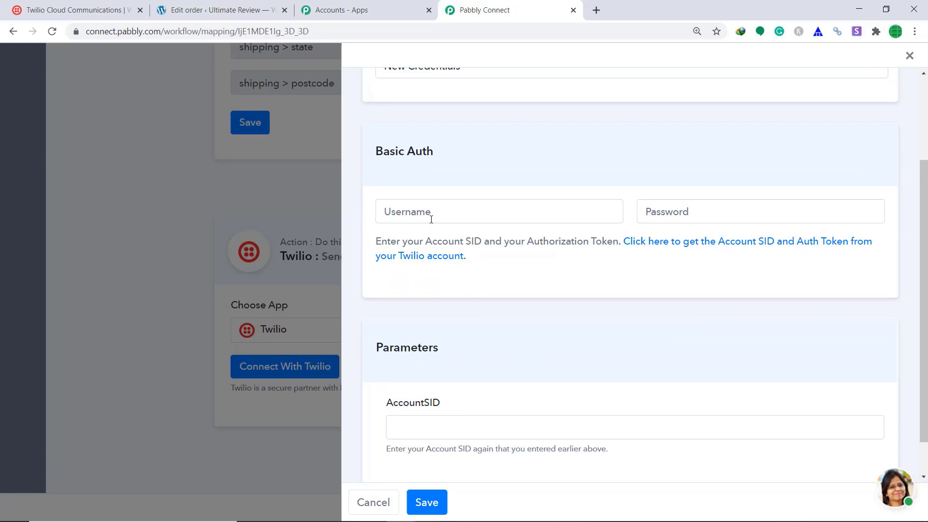
Step: Copy the live Account SID from Twilio settings into Pabbly's Username field
click(52, 8)
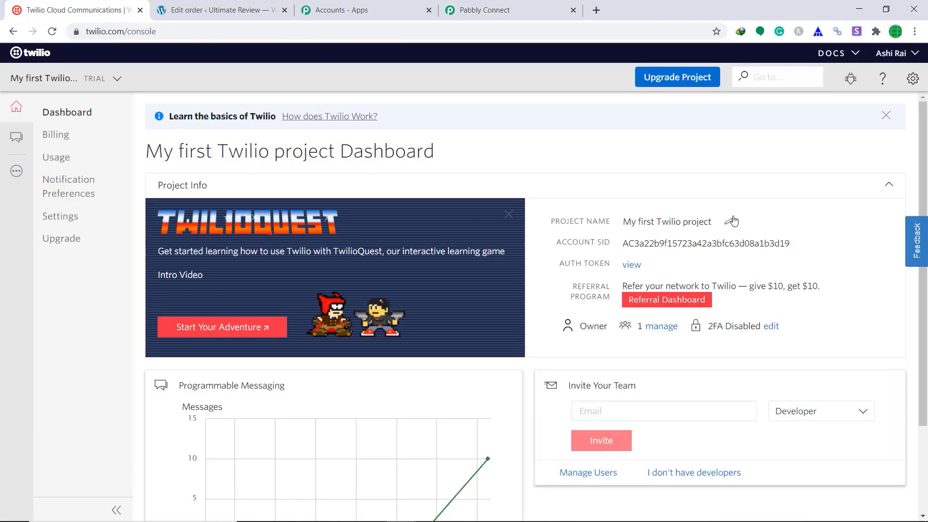
click(913, 78)
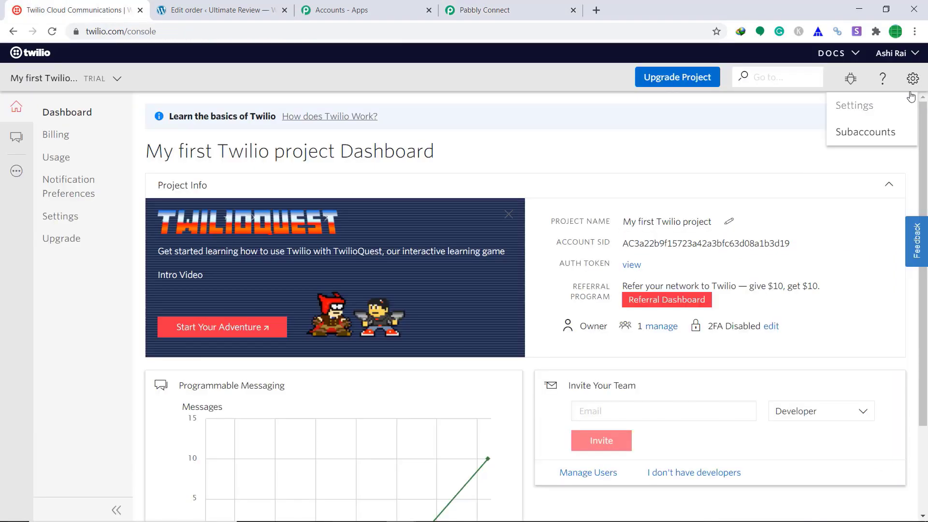
click(882, 105)
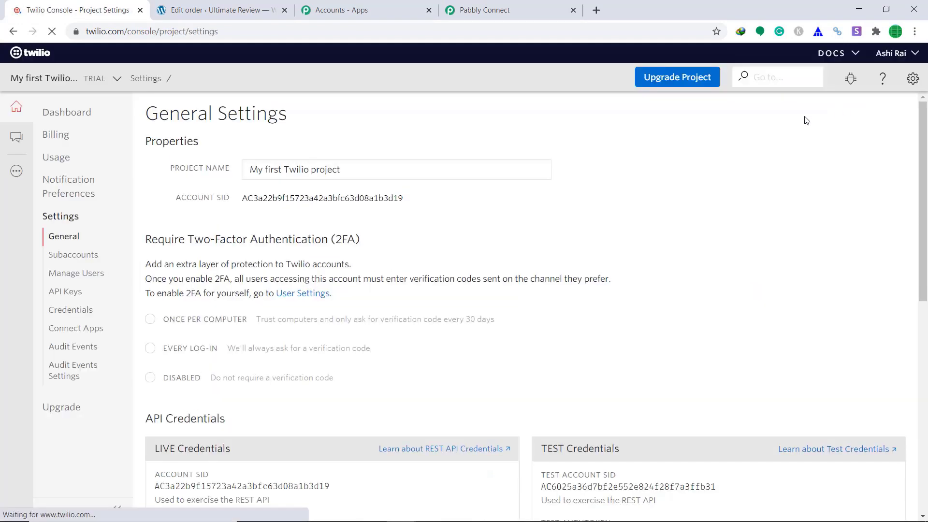
scroll(620, 196, down, 1)
scroll(619, 201, down, 2)
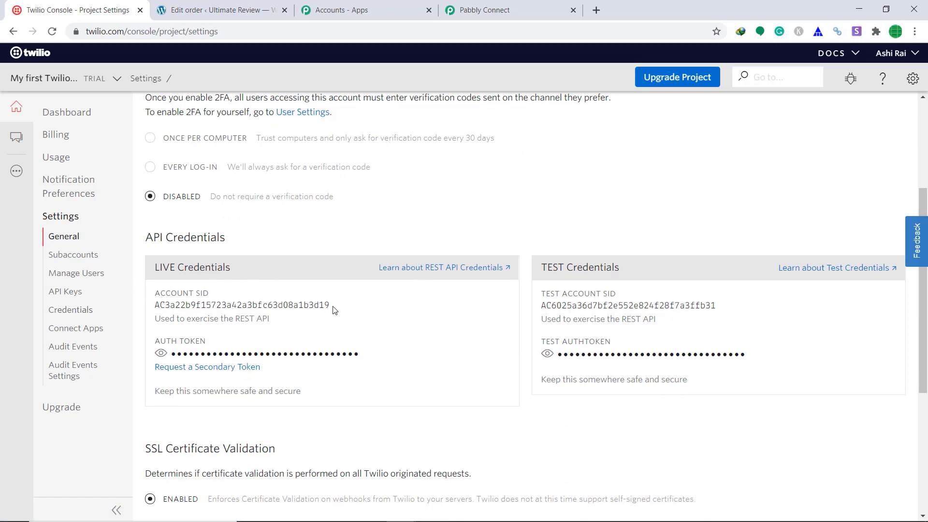
drag(329, 305, 154, 305)
right_click(178, 309)
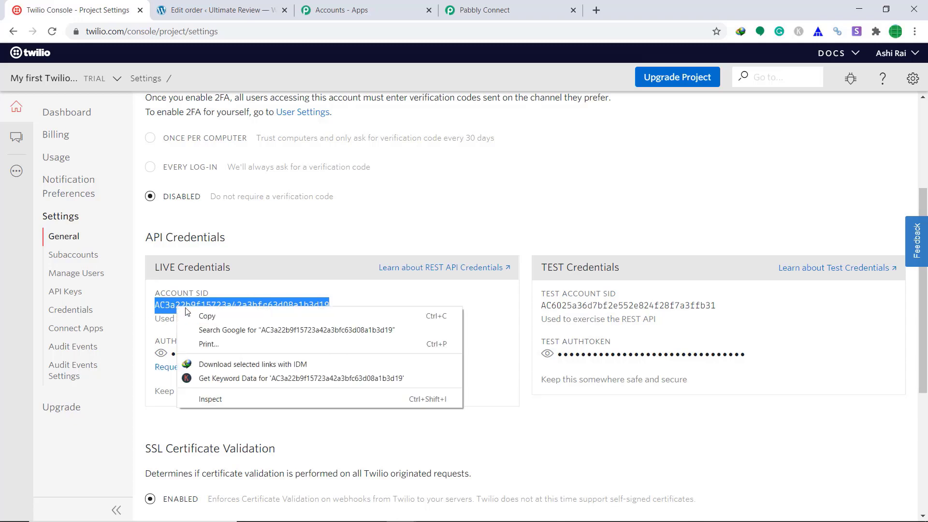
click(207, 316)
click(493, 10)
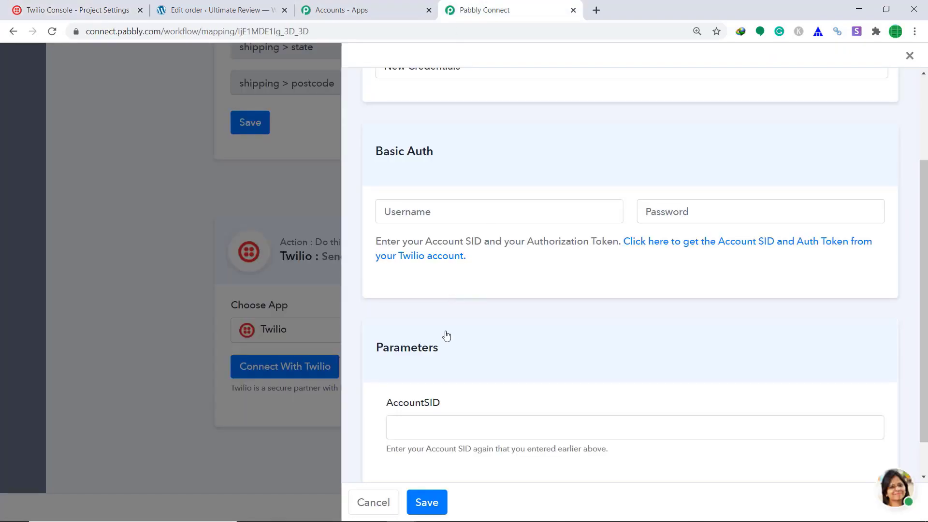
right_click(432, 213)
click(467, 302)
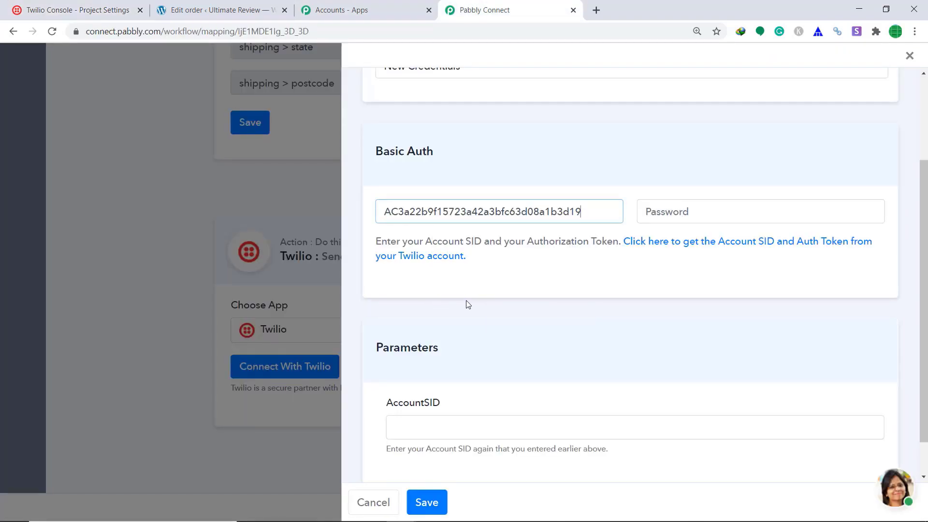
Step: Reveal and copy the Twilio Auth Token into Pabbly's Password field
click(670, 213)
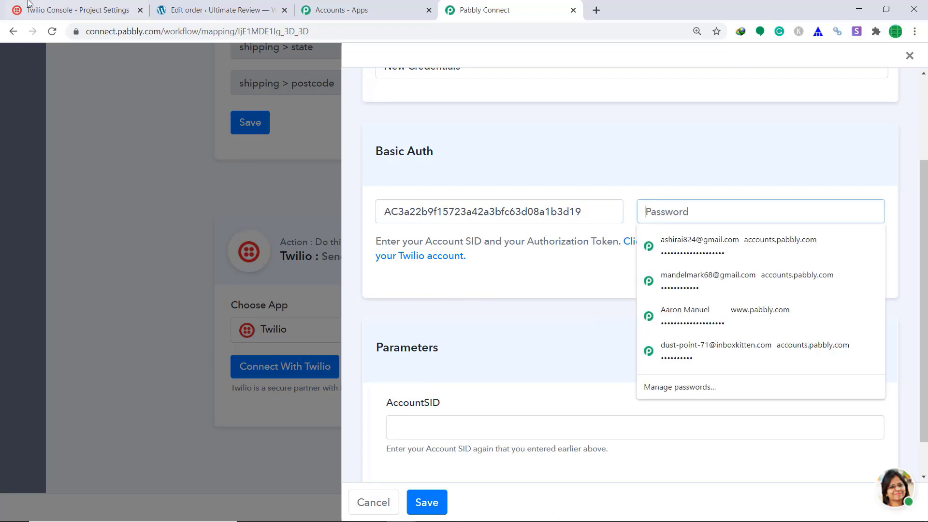
click(29, 6)
click(167, 354)
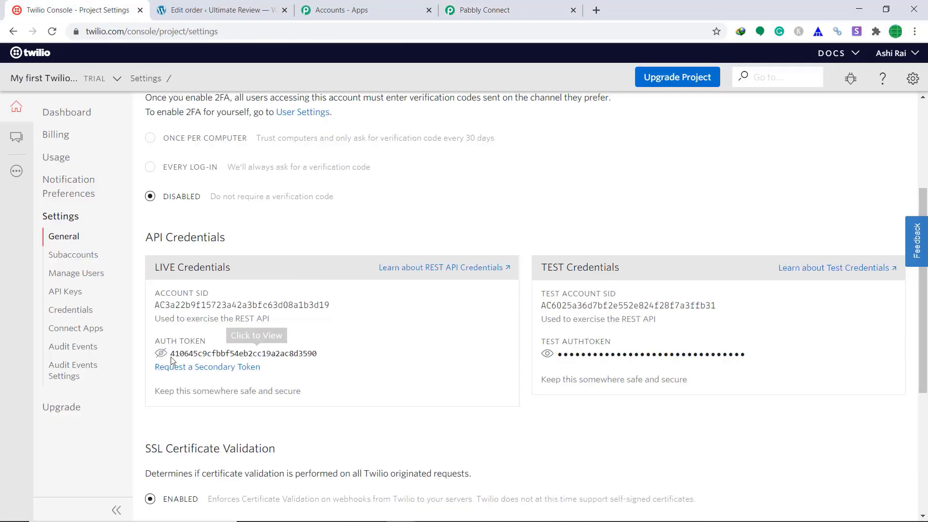
drag(321, 355, 170, 355)
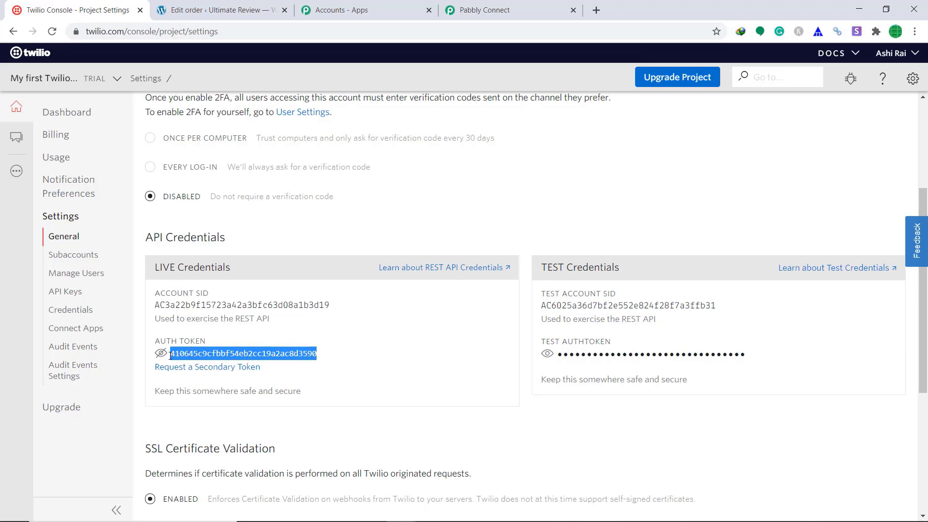
right_click(192, 354)
click(211, 365)
click(484, 9)
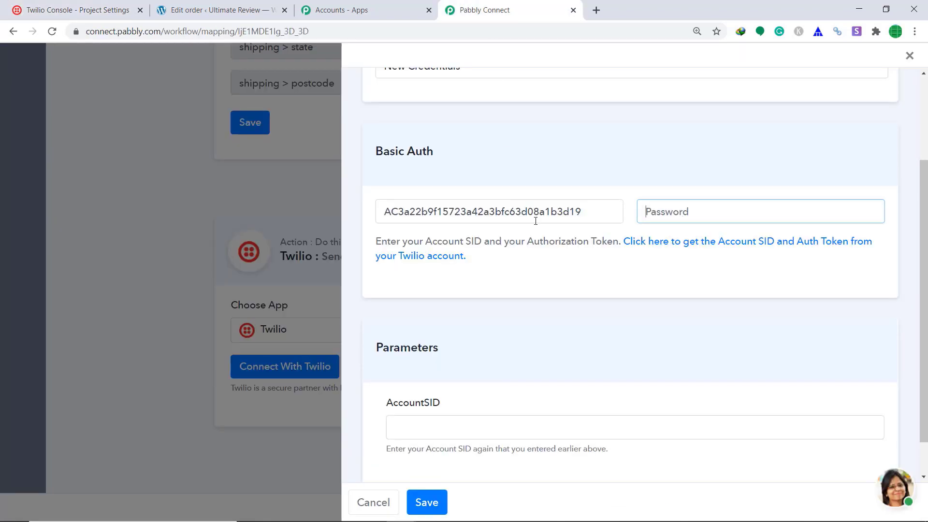
right_click(681, 215)
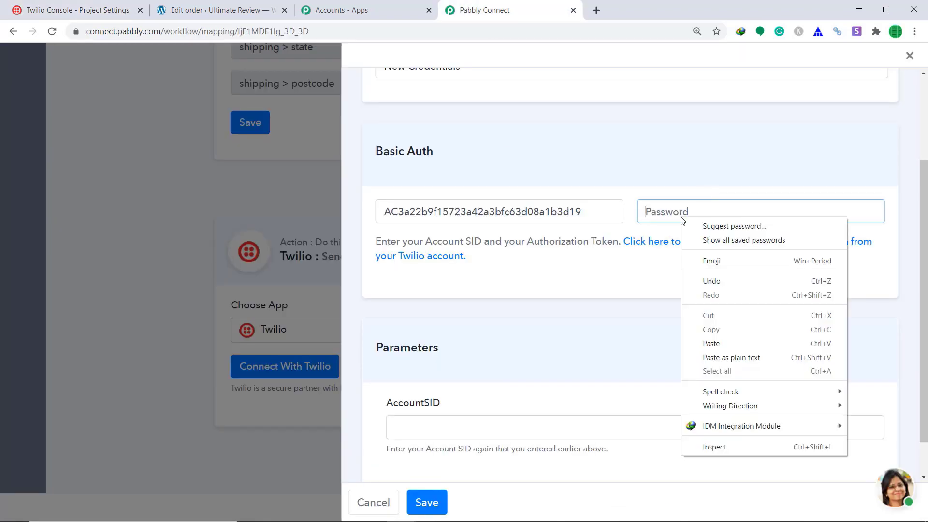
click(702, 341)
scroll(467, 363, down, 1)
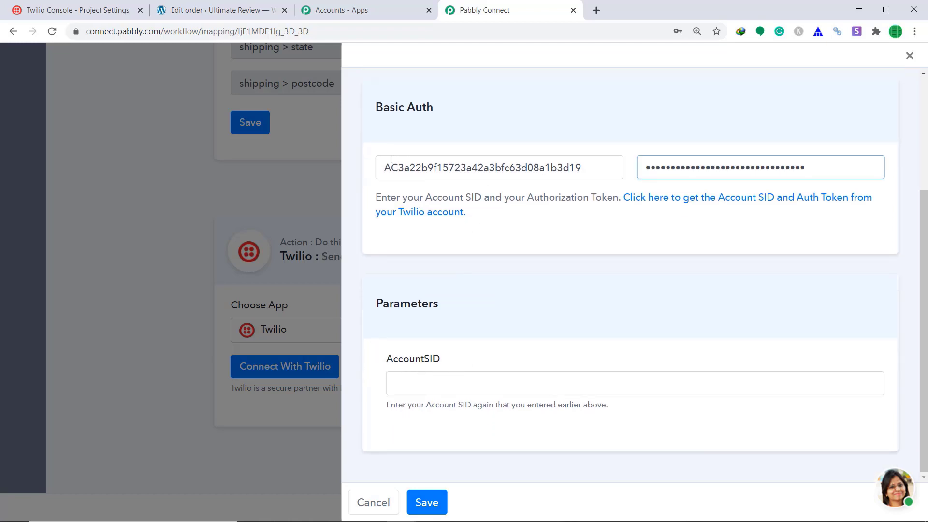
Step: Copy the Account SID into the AccountSID parameter and save the Twilio connection
click(78, 11)
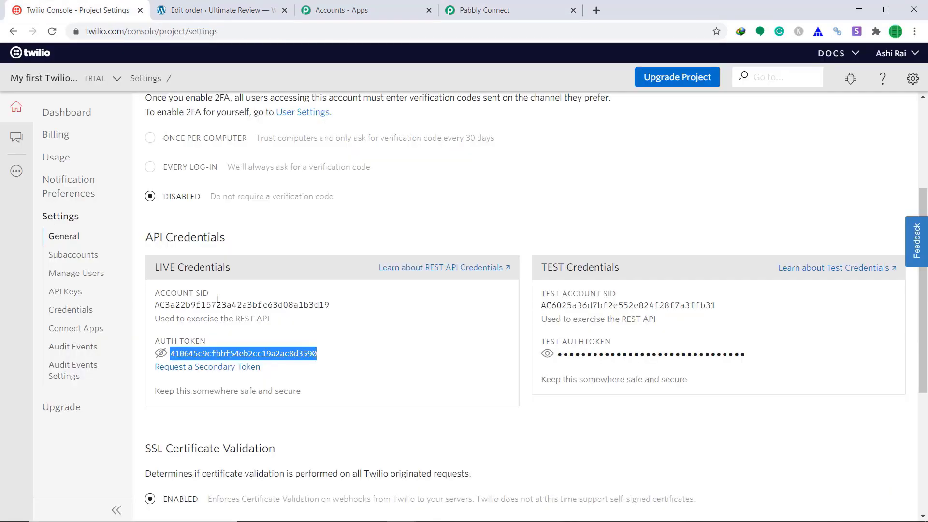
drag(336, 311, 145, 310)
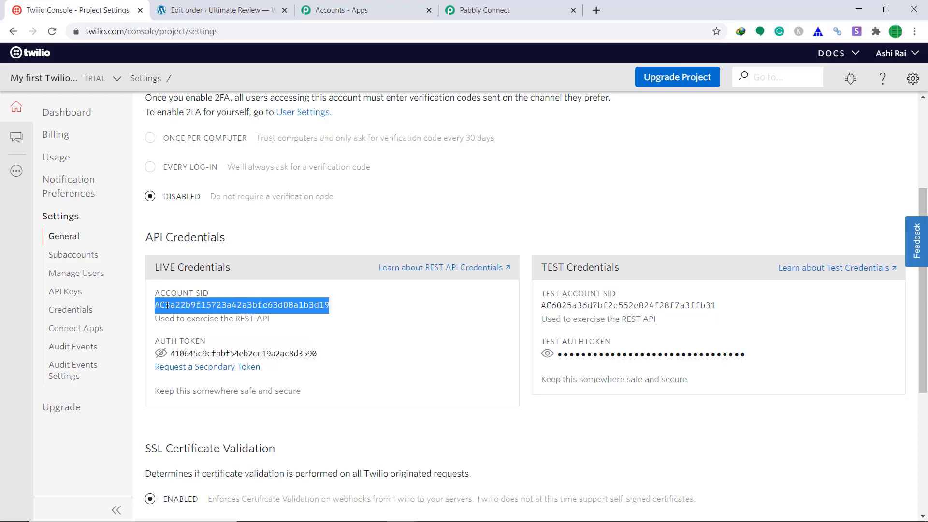
right_click(166, 306)
click(195, 316)
click(484, 11)
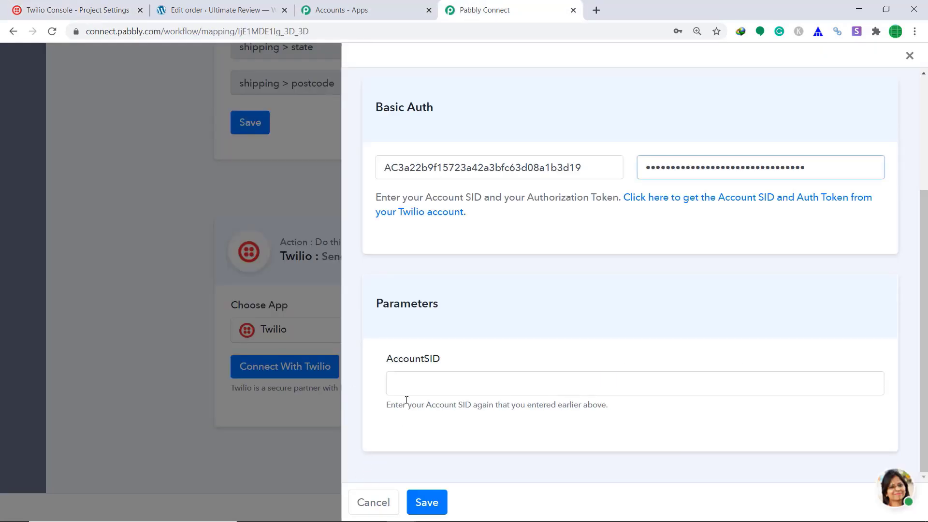
right_click(412, 384)
click(447, 275)
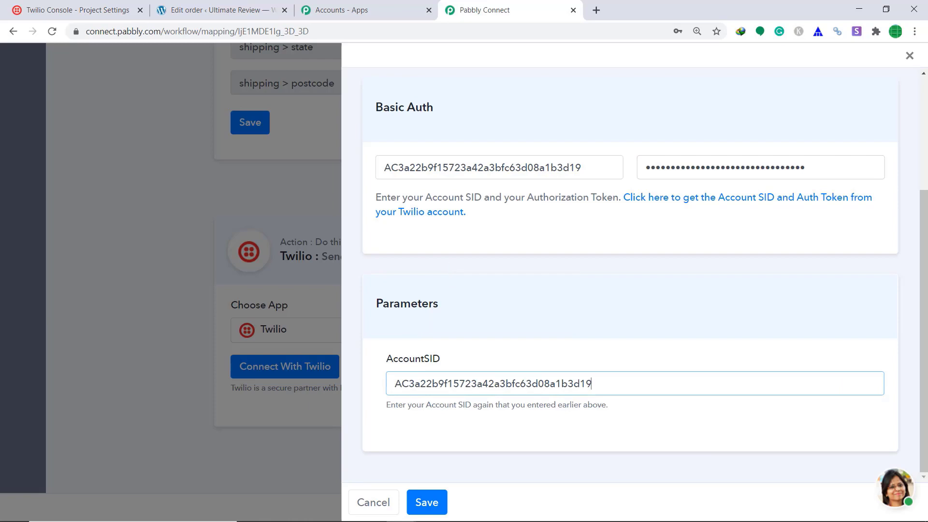
click(432, 504)
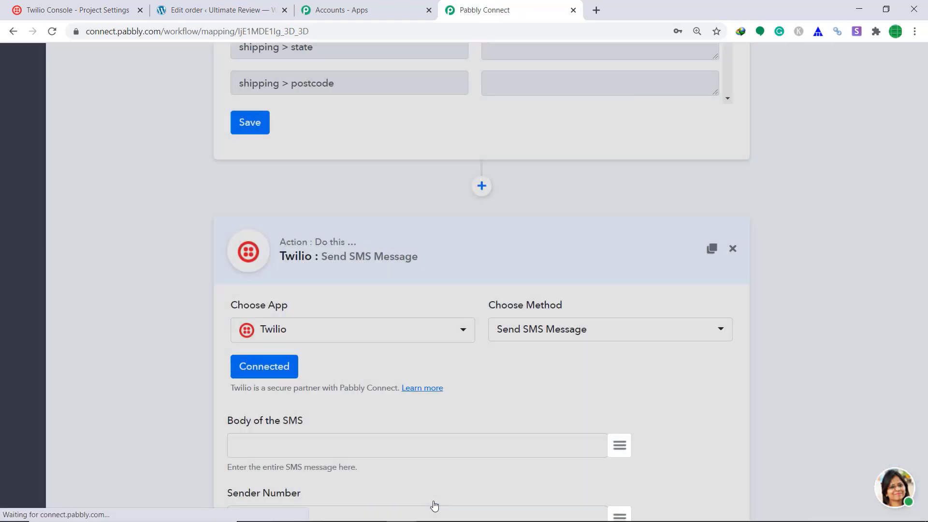
scroll(525, 295, down, 1)
scroll(527, 294, down, 2)
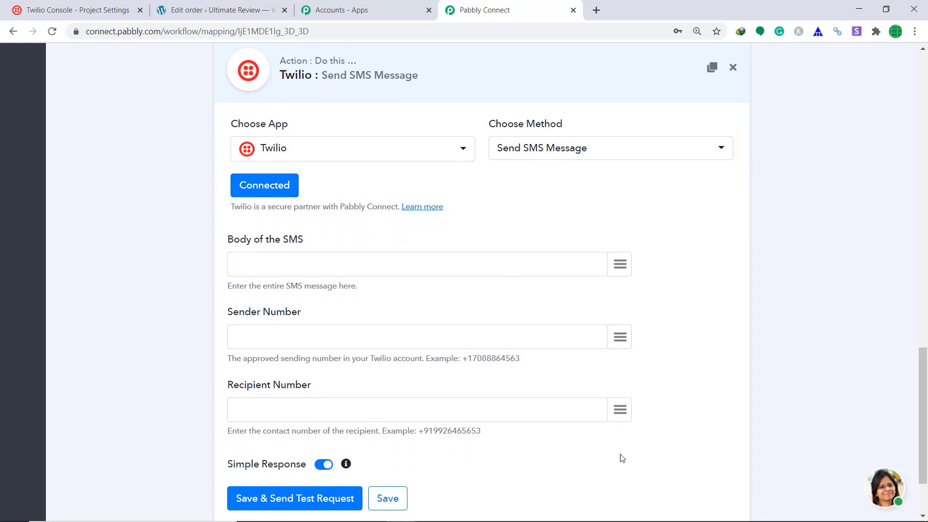
mouse_move(417, 445)
text(Thanks for the purcha)
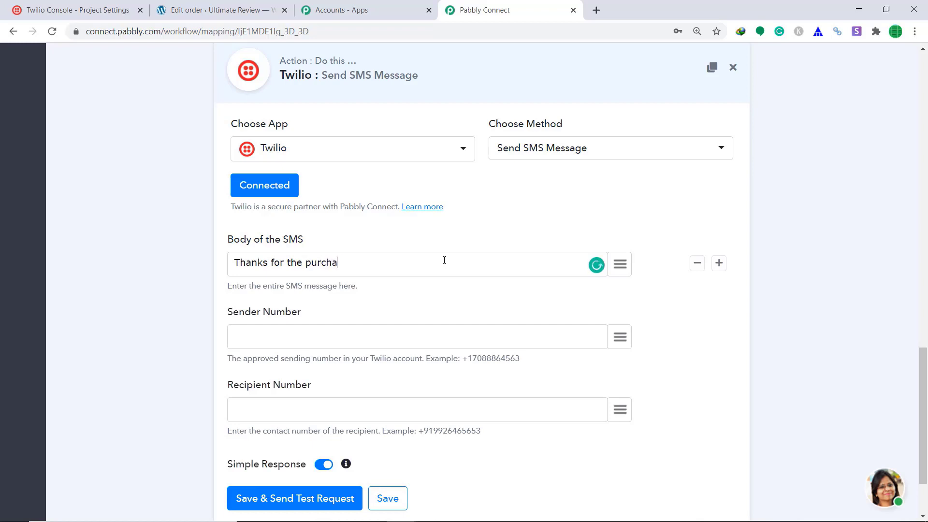
text(se M)
text(rt)
Step: Insert billing first_name and last_name into the SMS body thanking the customer for the completed order
key(BackSpace)
text(.)
click(620, 264)
text(n)
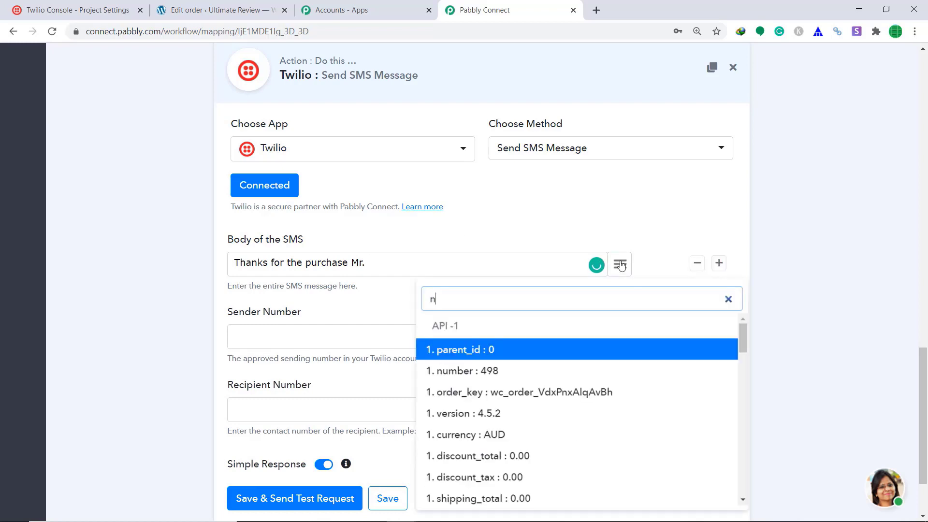
text(am)
click(610, 343)
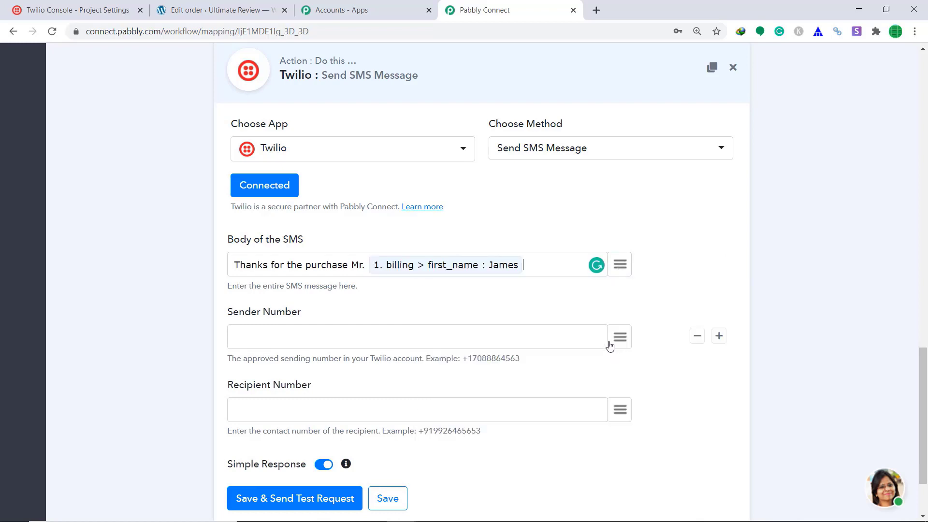
click(621, 266)
text(l)
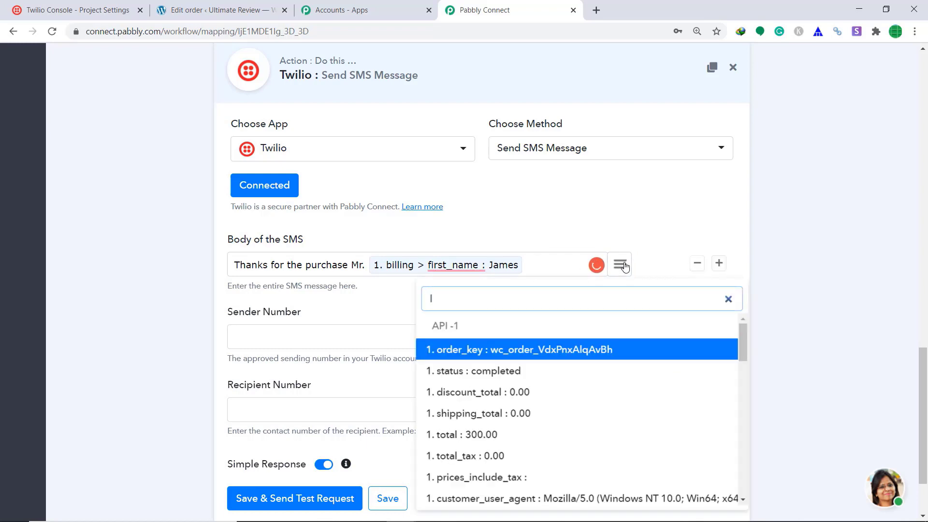
text(ast)
click(585, 353)
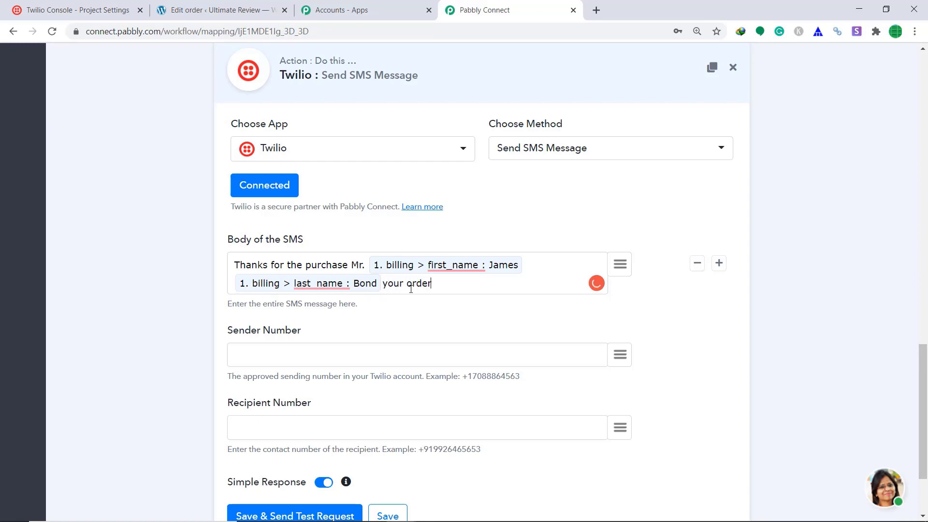
text( has been co)
text(mpleted)
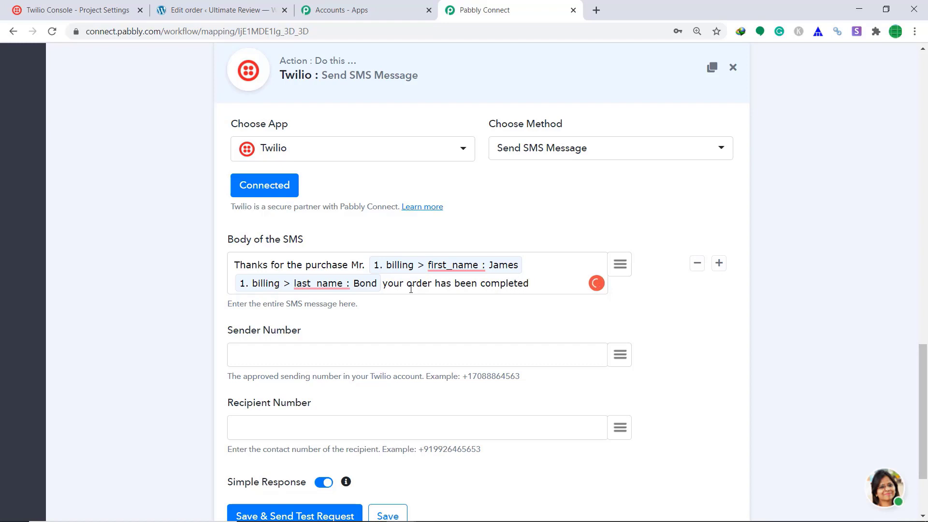
scroll(417, 296, down, 2)
Step: Paste the Twilio sender number and map billing > phone as the recipient number
click(373, 240)
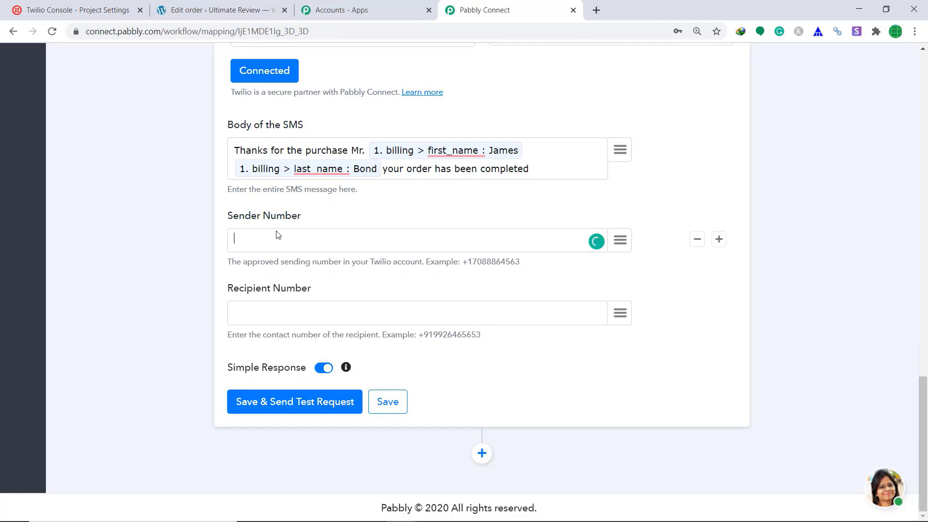
right_click(253, 241)
click(295, 332)
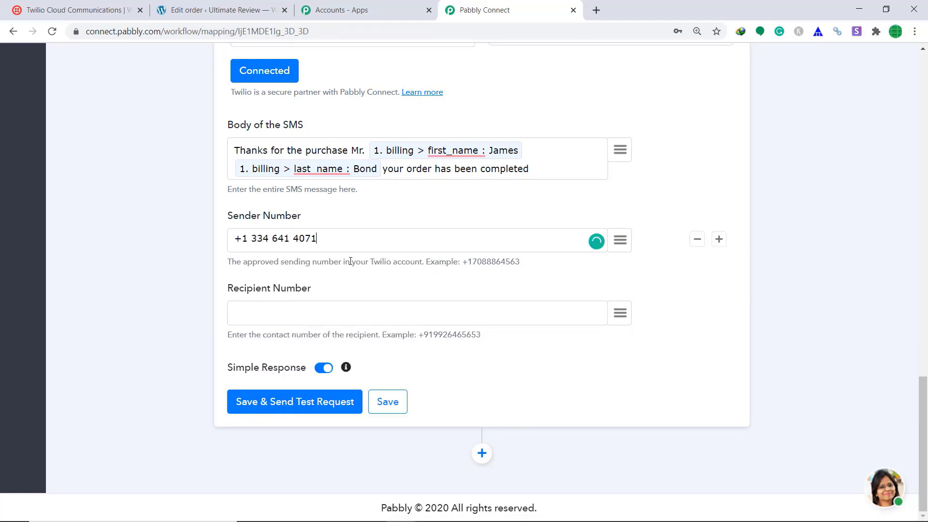
click(621, 313)
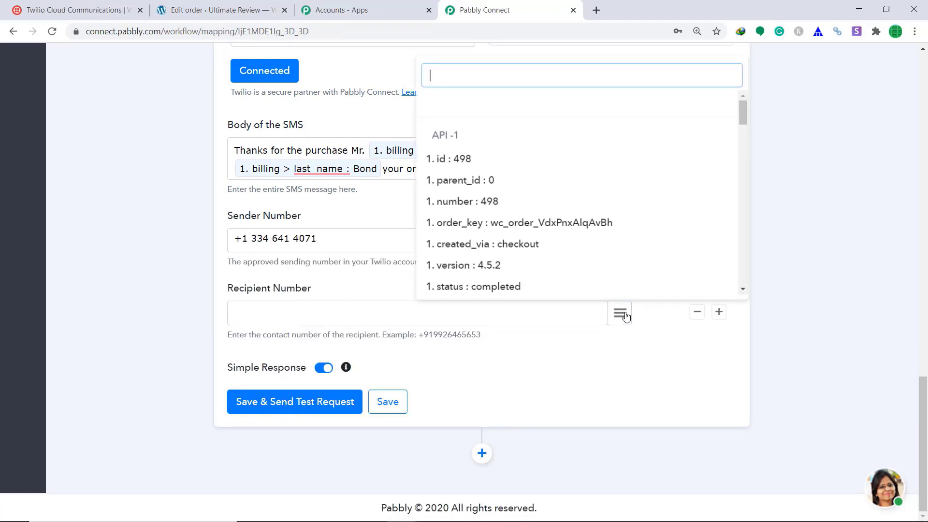
text(n)
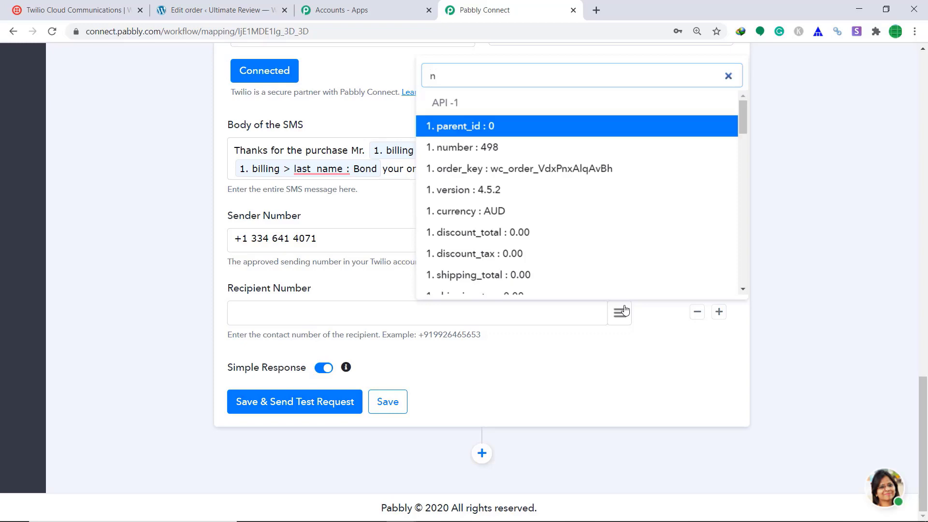
key(BackSpace)
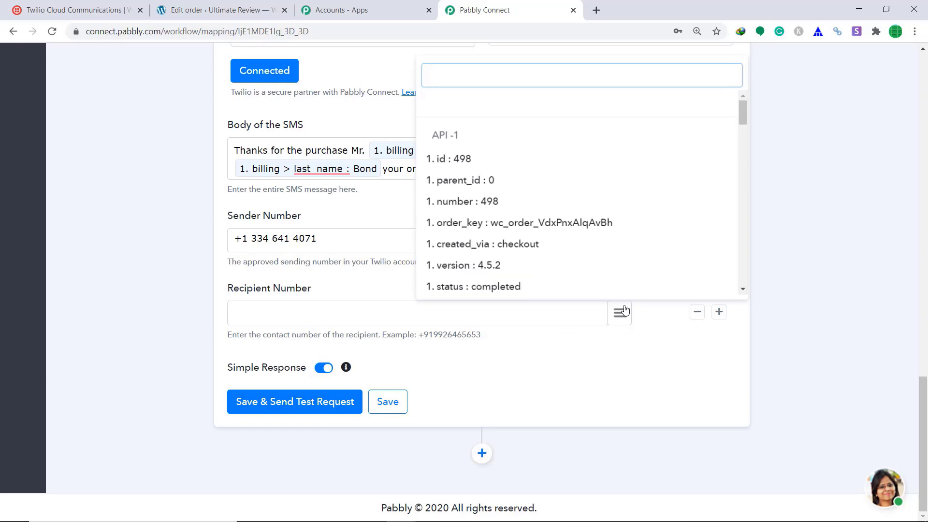
text(ph)
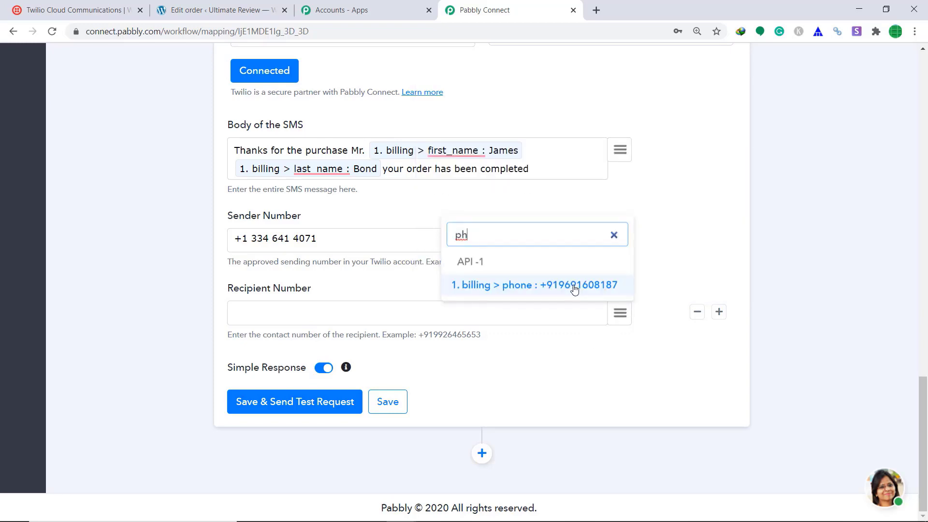
click(573, 285)
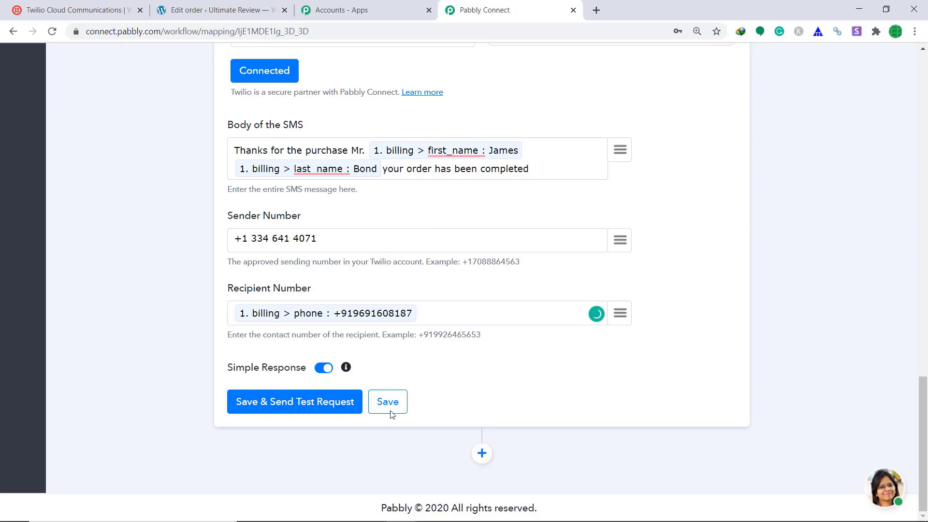
Step: Send a test request and review Twilio's response with message sid, dates, to and from numbers
click(283, 403)
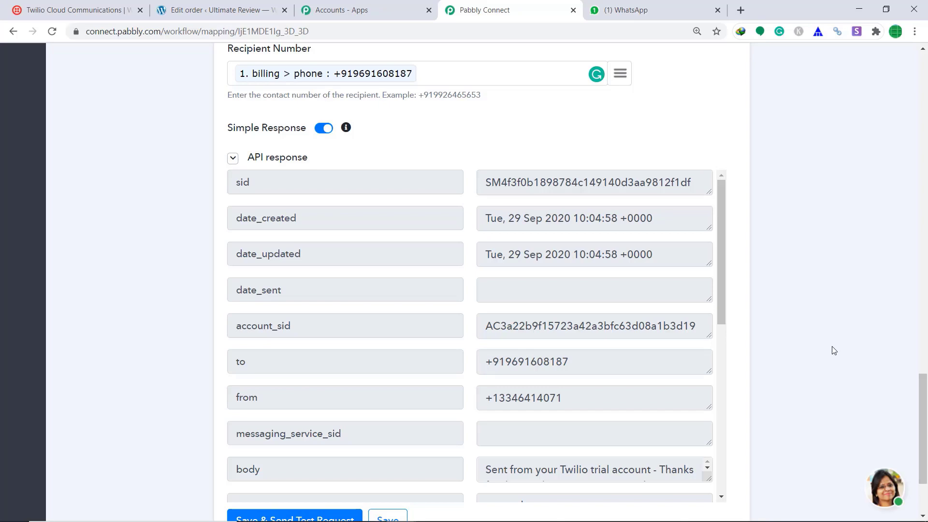
scroll(834, 350, down, 2)
Step: Save the Twilio Send SMS action, confirm, and collapse it
click(395, 403)
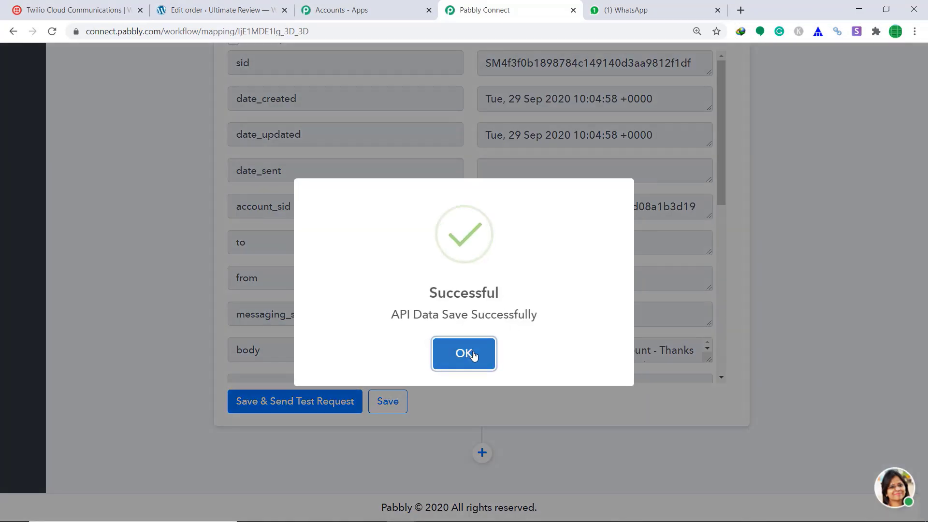
click(471, 355)
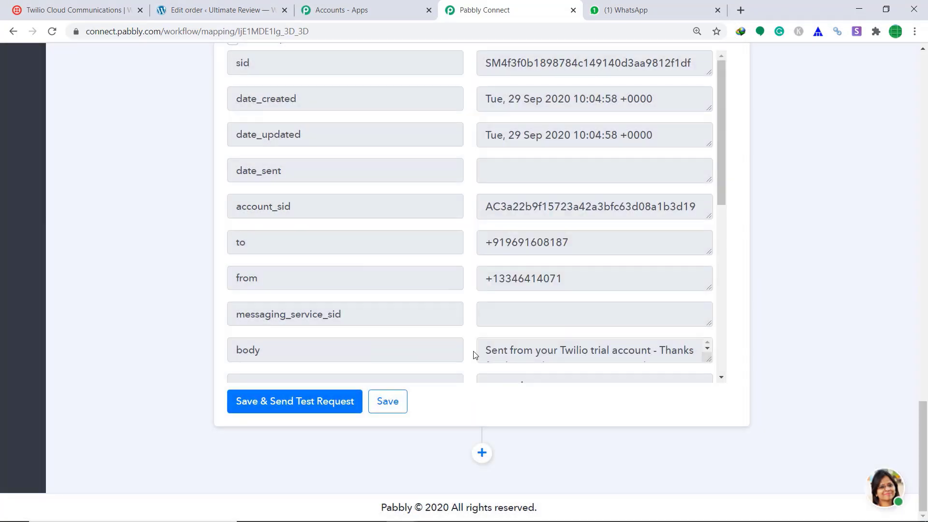
scroll(704, 298, up, 3)
scroll(706, 298, up, 2)
scroll(701, 295, up, 5)
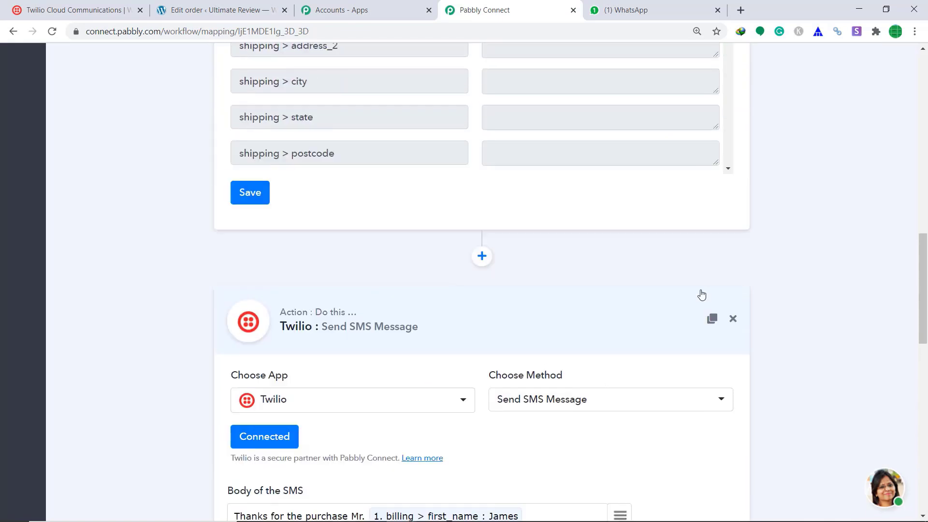
click(469, 317)
Step: Save the WooCommerce trigger, declining Chrome's password prompt, and collapse it
click(250, 265)
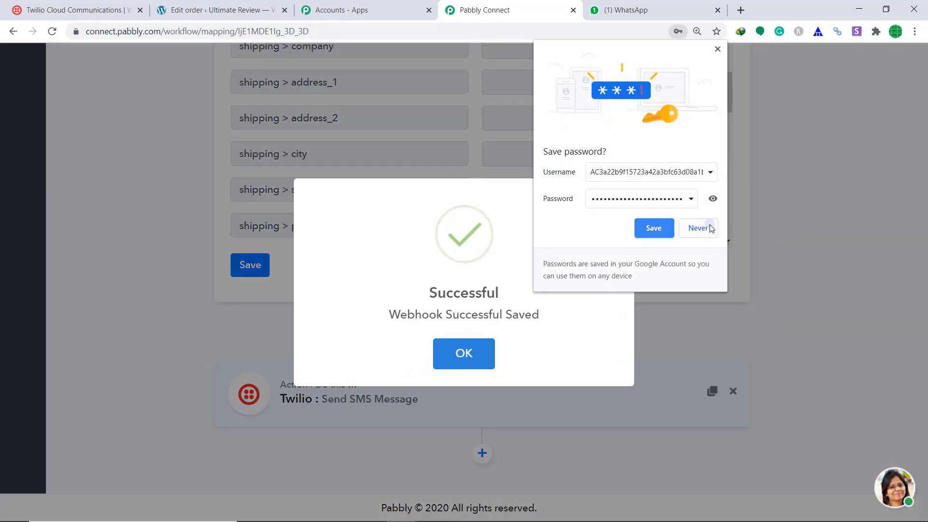
click(709, 228)
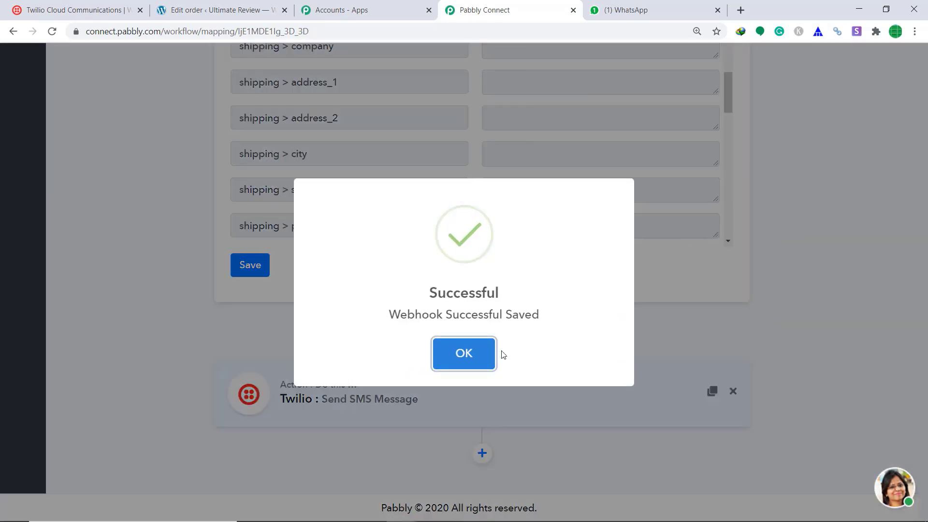
click(479, 356)
drag(924, 450, 927, 204)
click(464, 235)
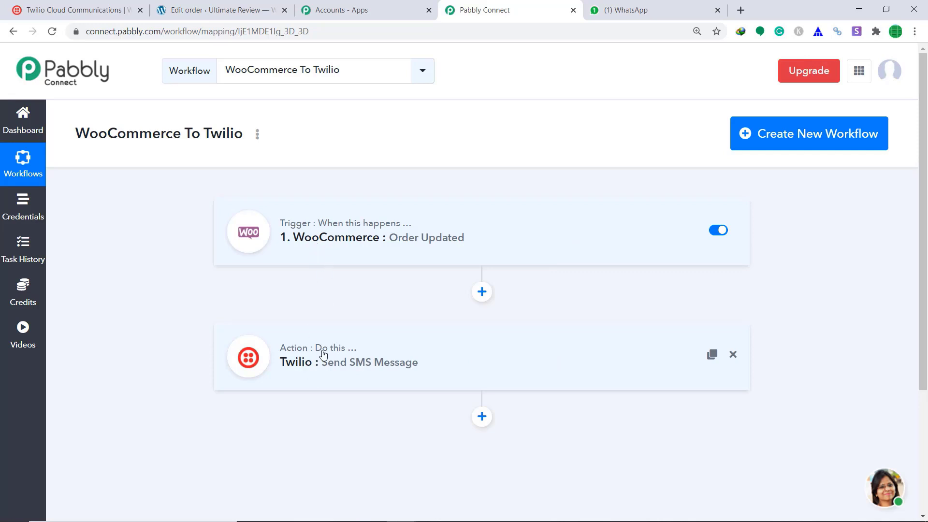
Step: In WooCommerce Orders, change order #499 from Processing to Completed and update it
click(253, 9)
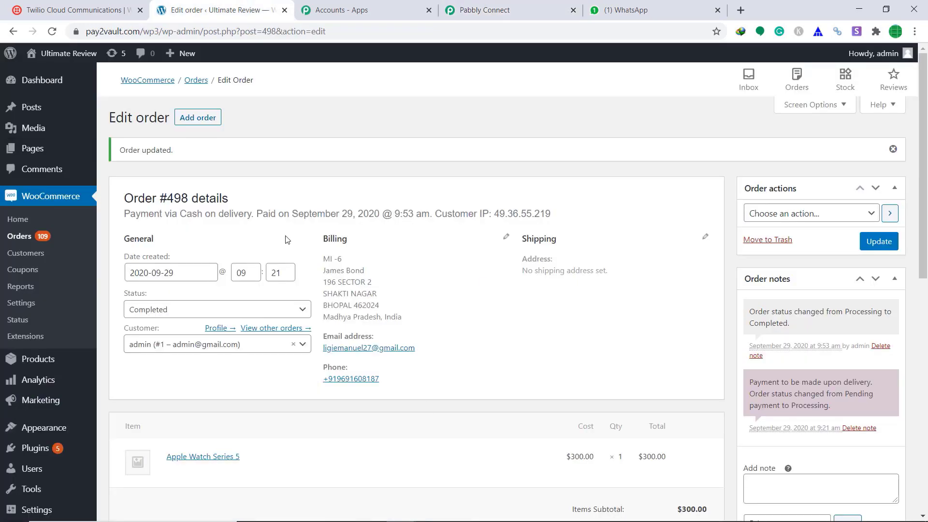
click(33, 239)
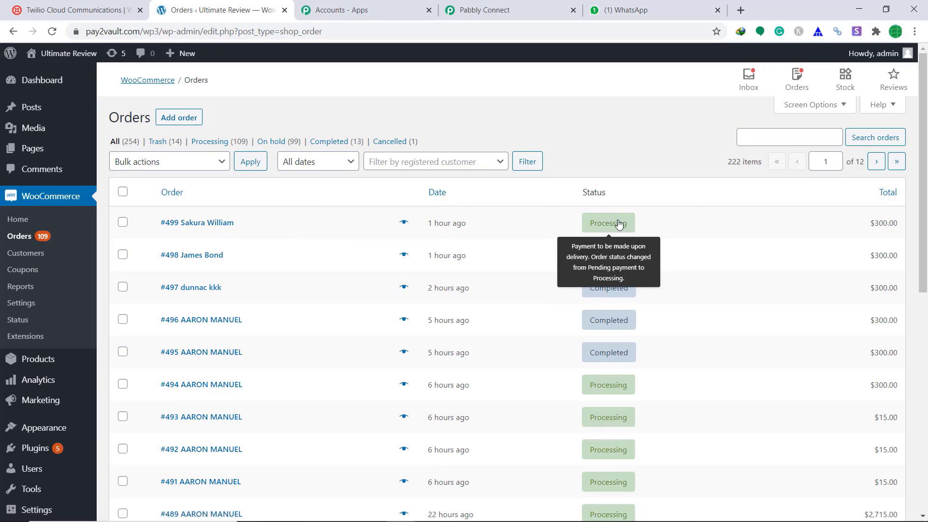
click(216, 226)
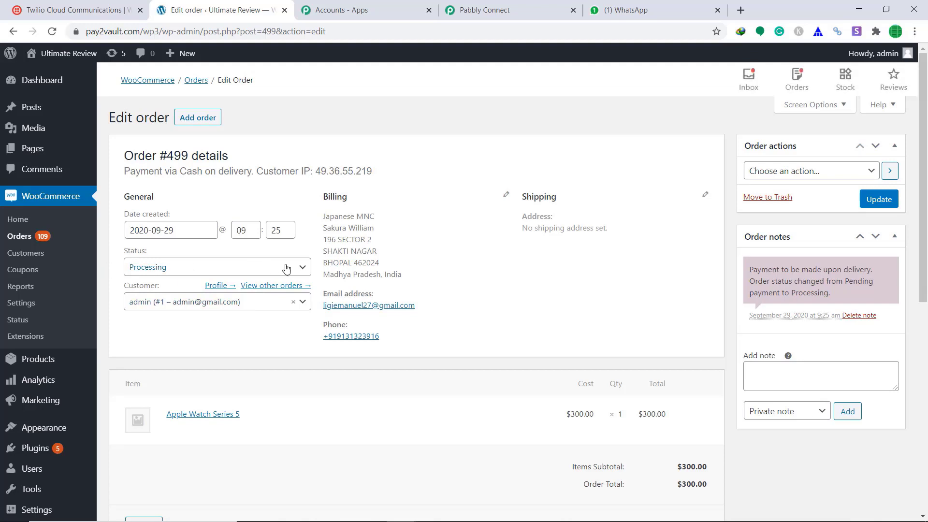
click(303, 270)
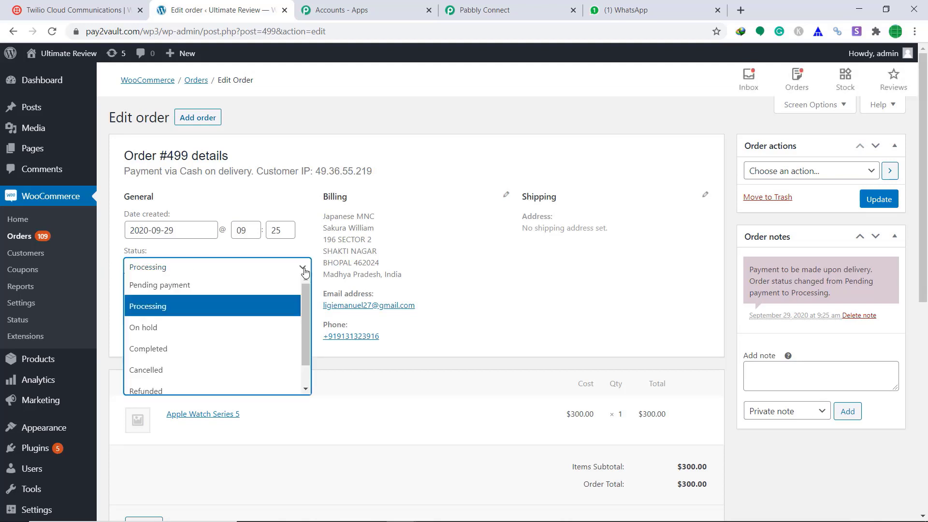
click(220, 347)
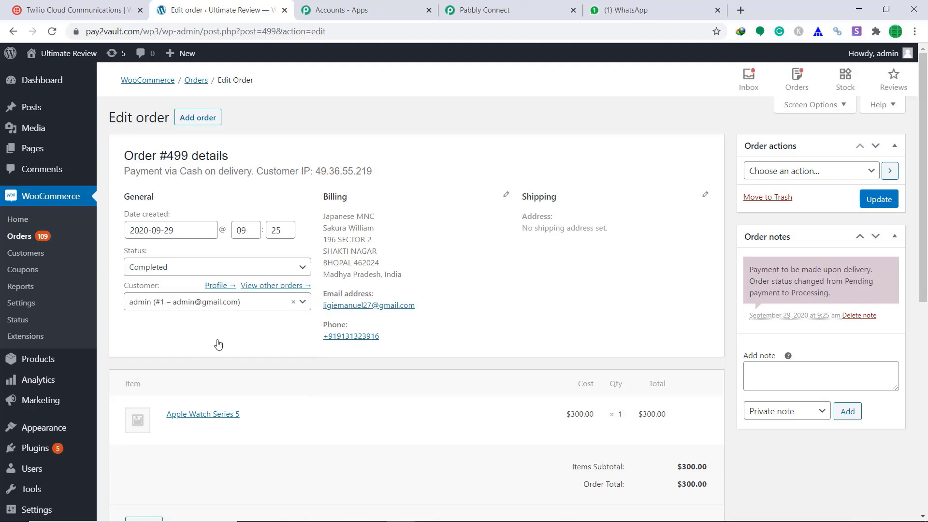
click(874, 205)
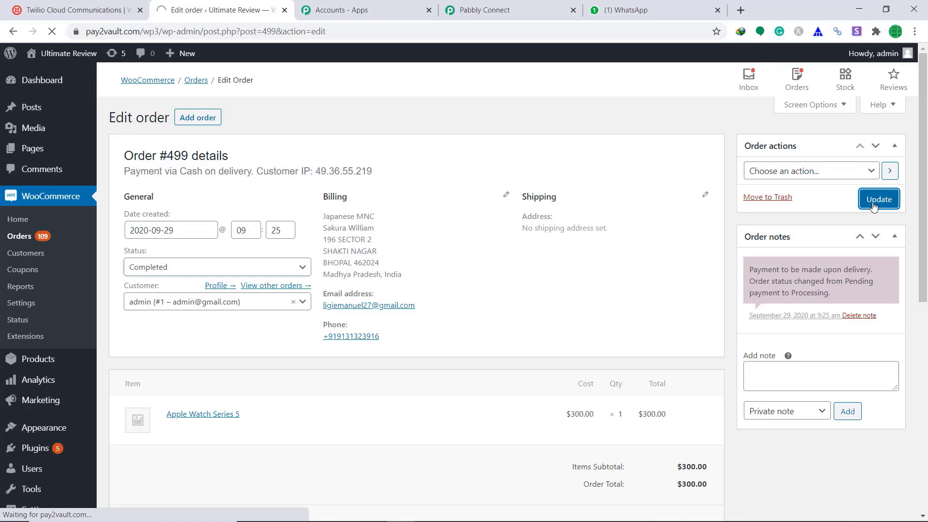